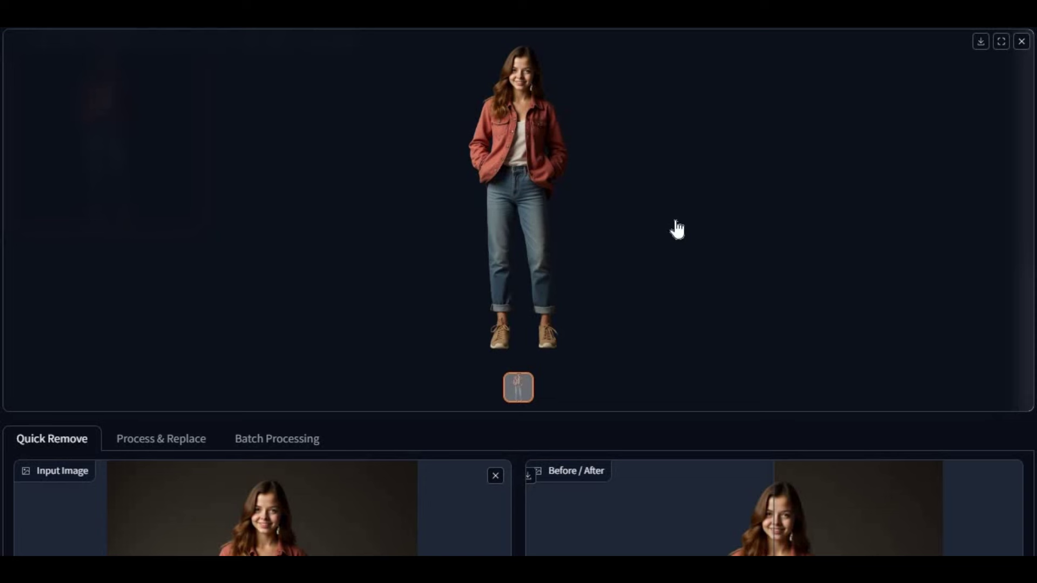
Drag the comparison slider to compare the original photo with the cut-out result.
scroll(675, 231, "down", 6)
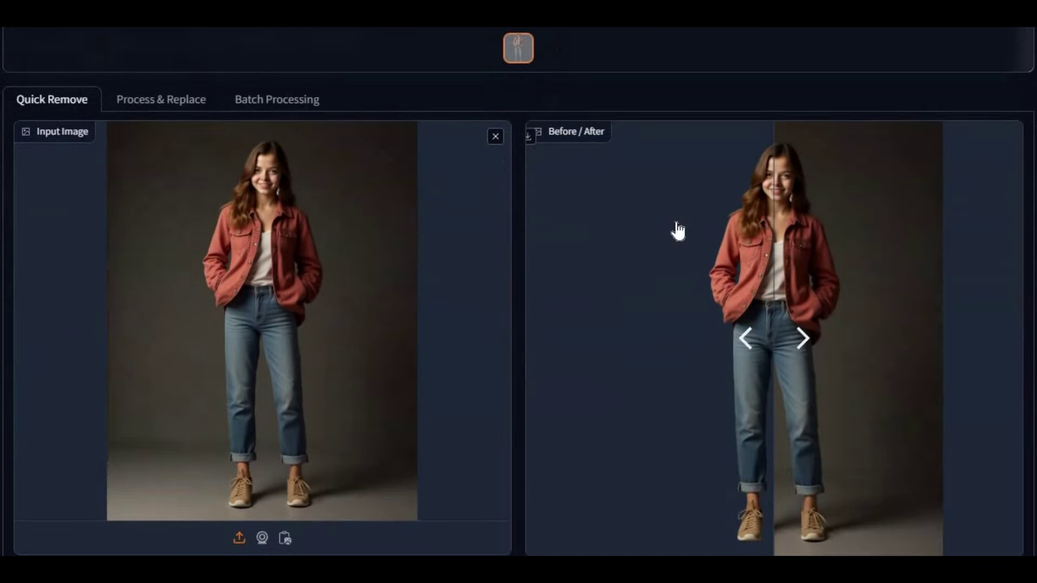
left_click_drag(712, 339, 899, 361)
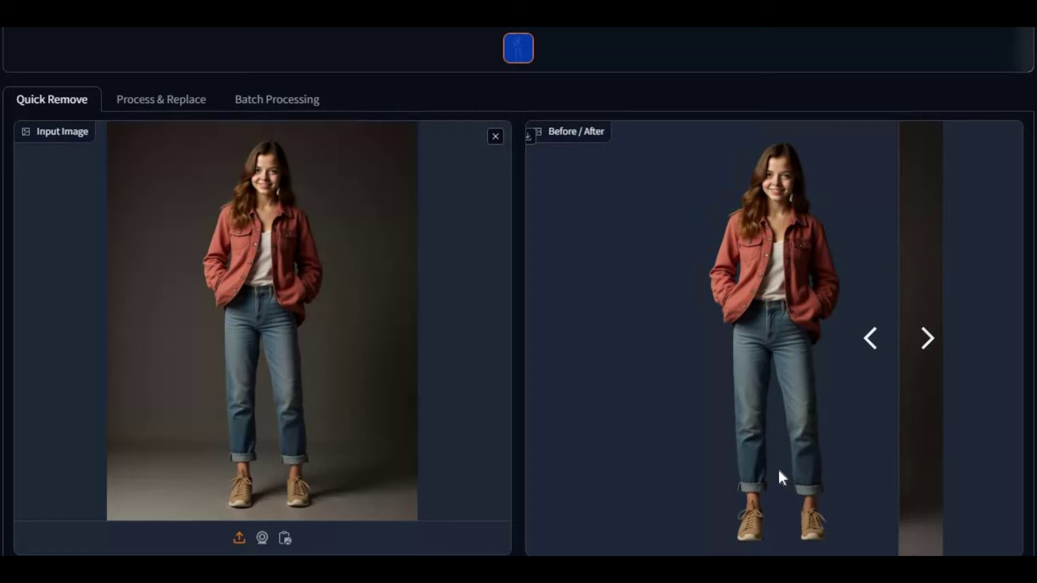
scroll(777, 457, "down", 3)
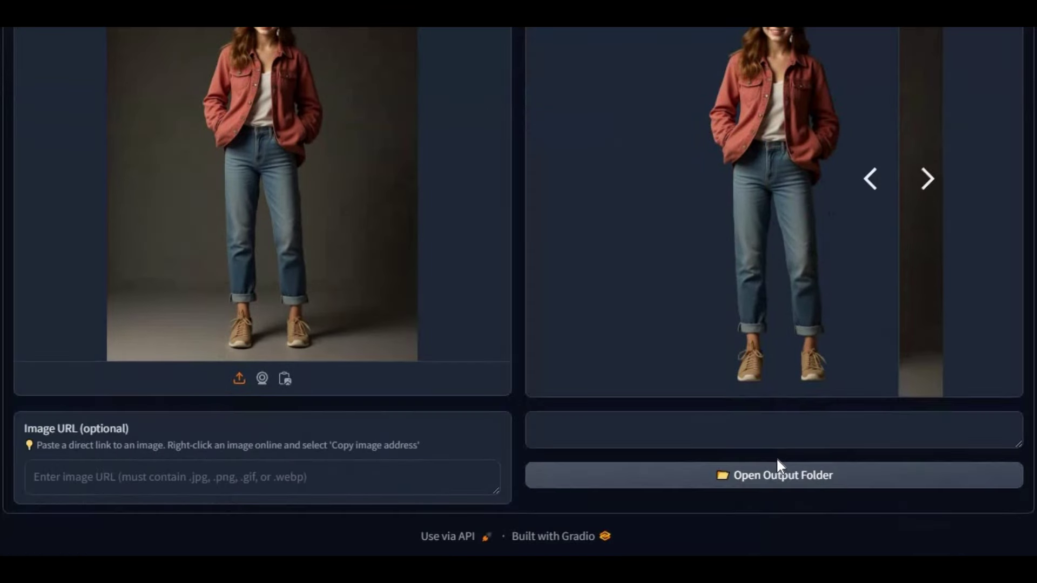
scroll(778, 468, "up", 9)
Switch to Process & Replace and review Combined Image, Placement Controls and Color Grading.
left_click(156, 439)
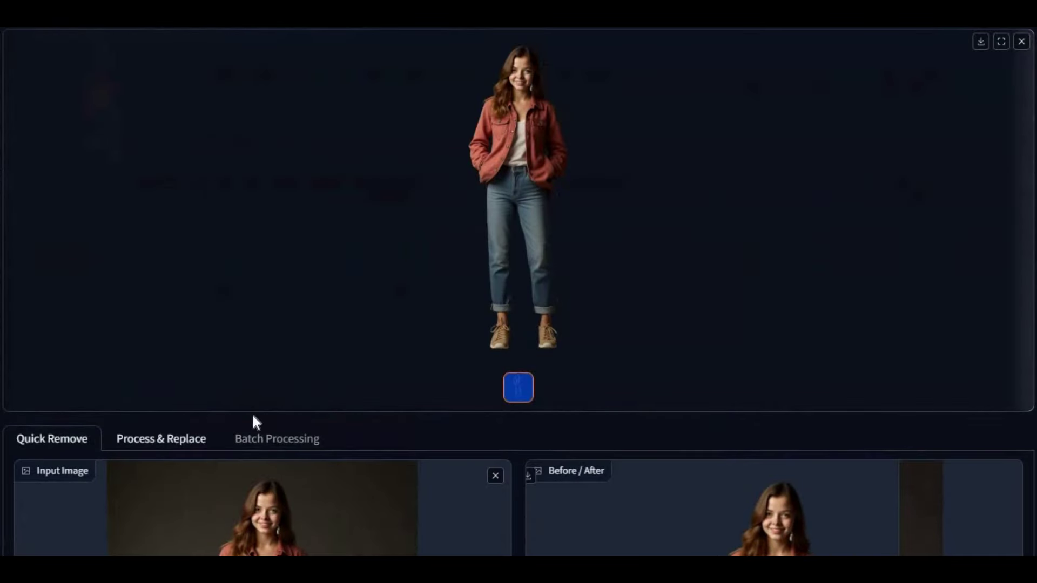
scroll(256, 415, "down", 3)
scroll(700, 340, "down", 2)
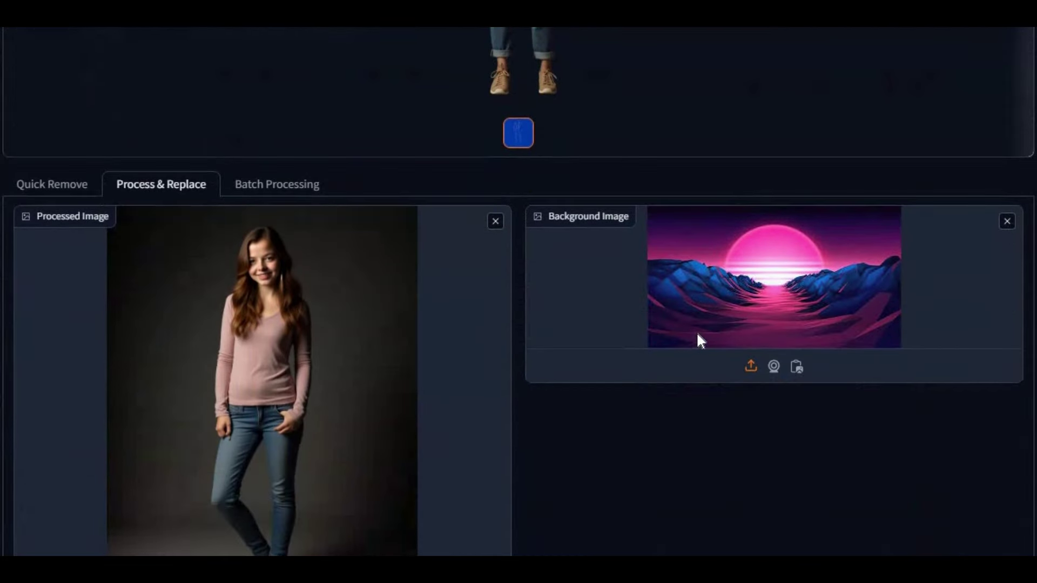
scroll(698, 346, "down", 6)
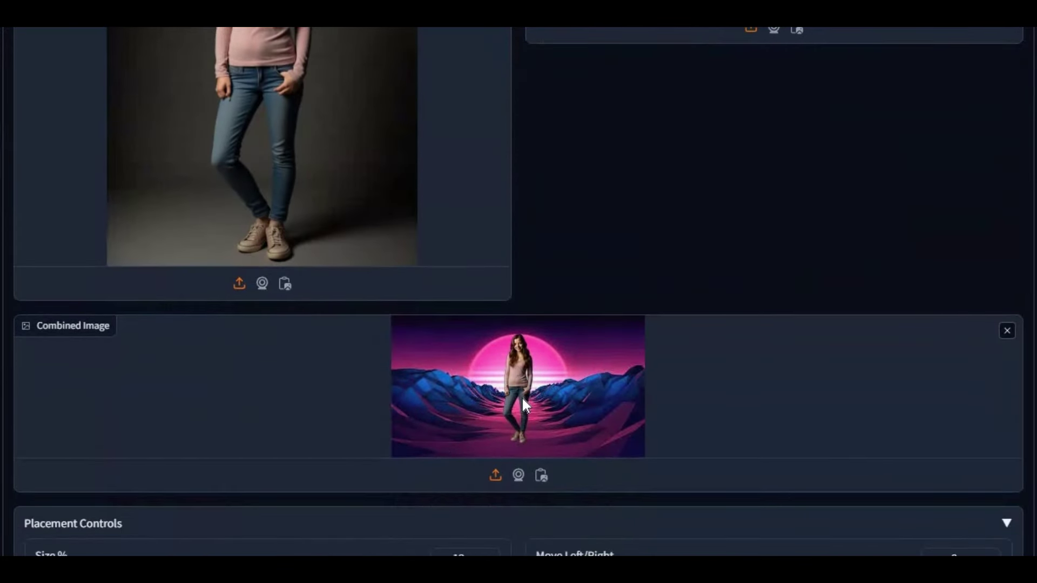
scroll(526, 394, "down", 6)
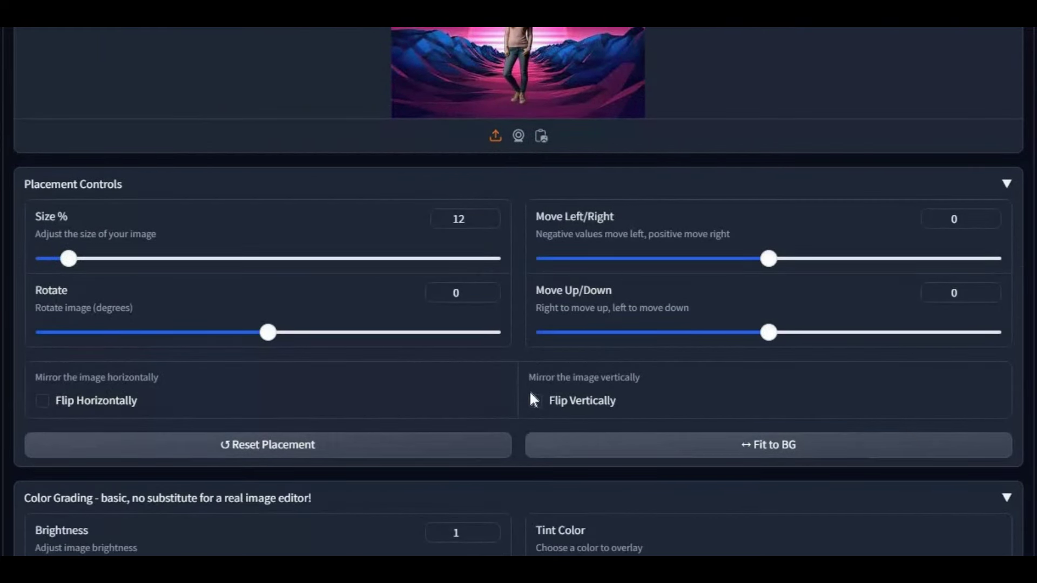
scroll(514, 409, "down", 5)
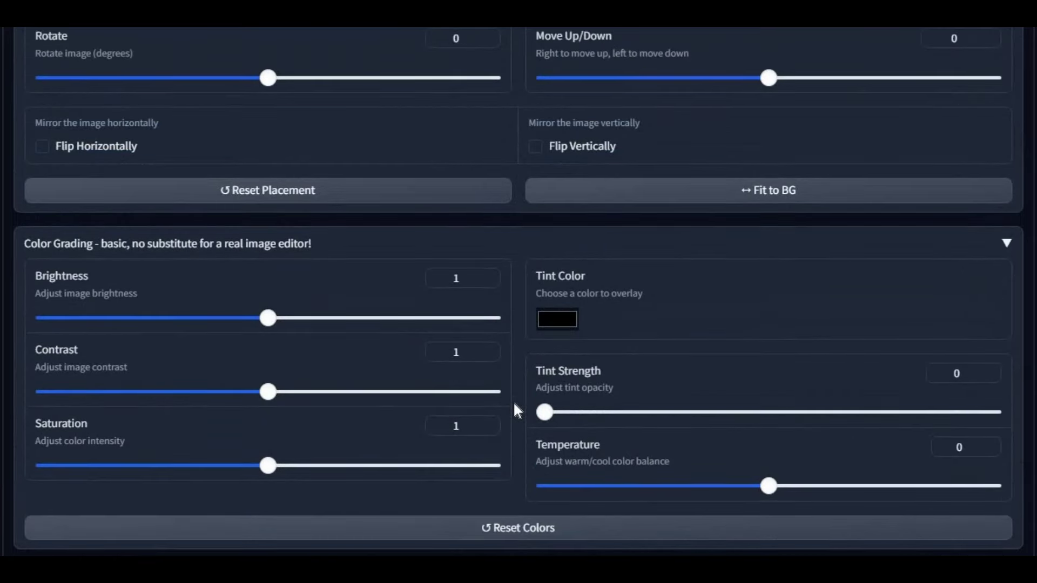
scroll(512, 401, "down", 2)
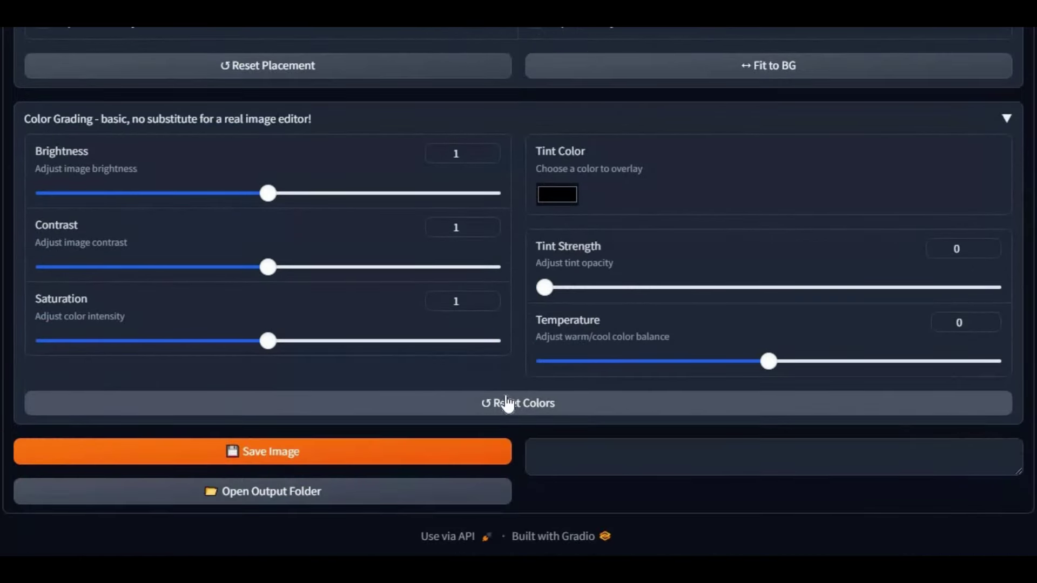
scroll(506, 394, "up", 12)
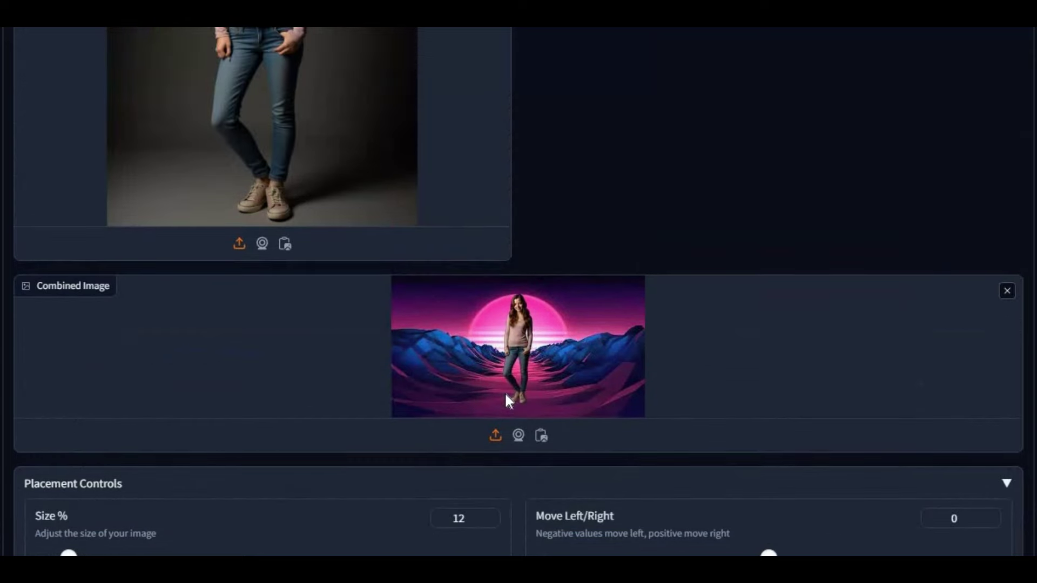
scroll(504, 391, "up", 6)
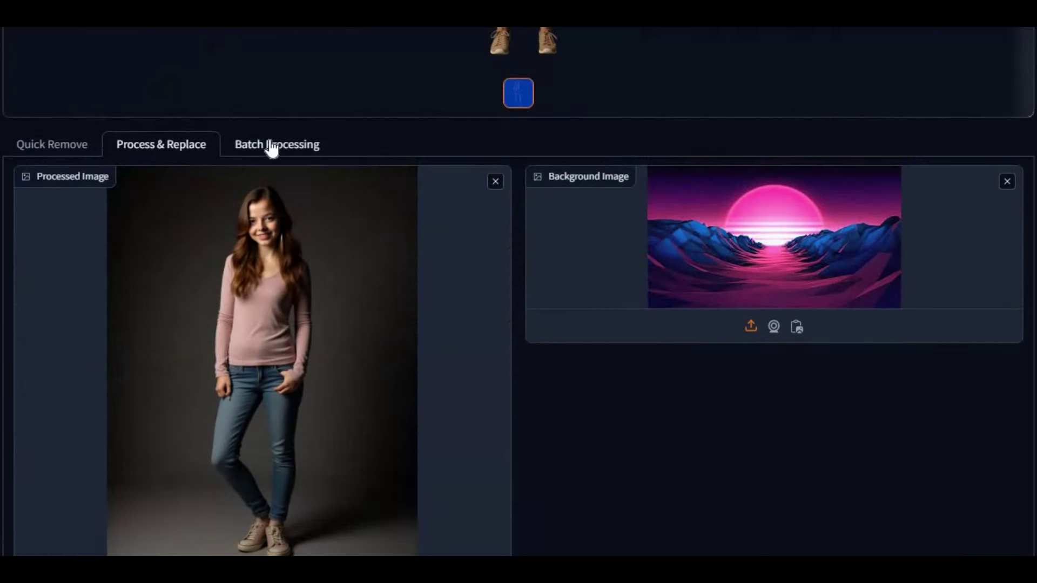
Look through Batch Processing's instructions and upload area, then return to Quick Remove.
left_click(267, 146)
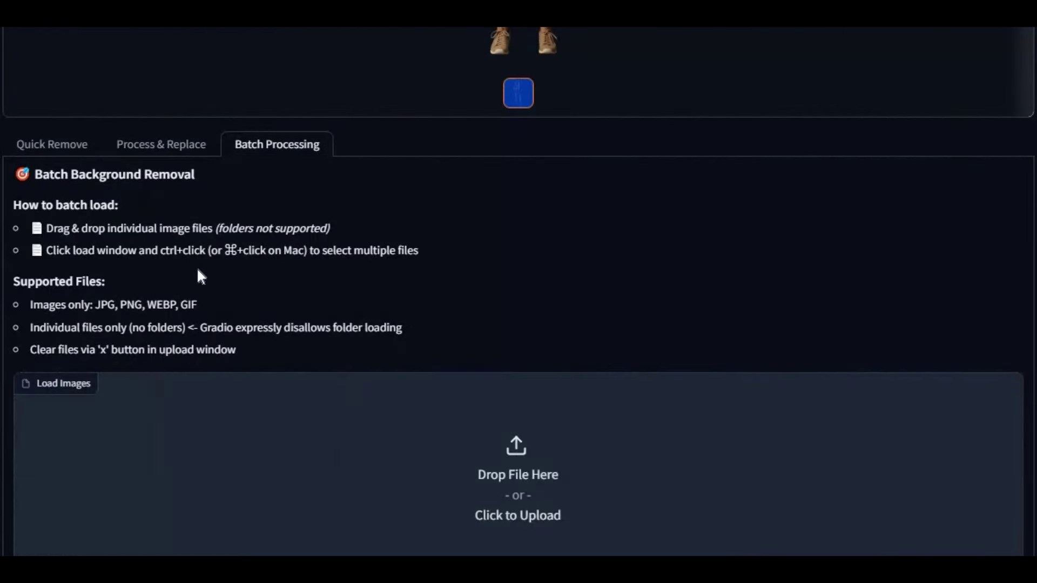
scroll(198, 276, "down", 3)
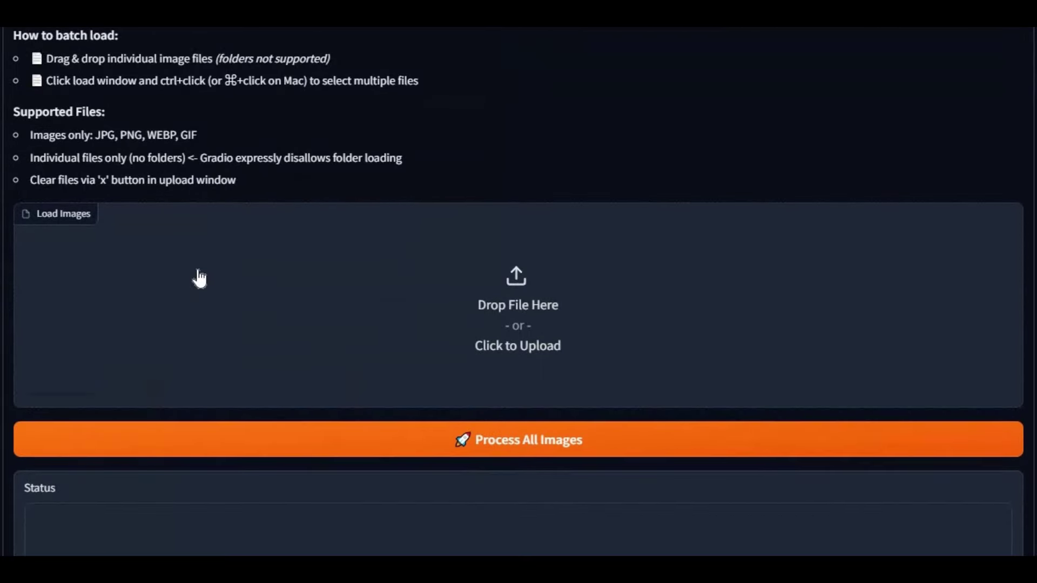
scroll(199, 277, "down", 2)
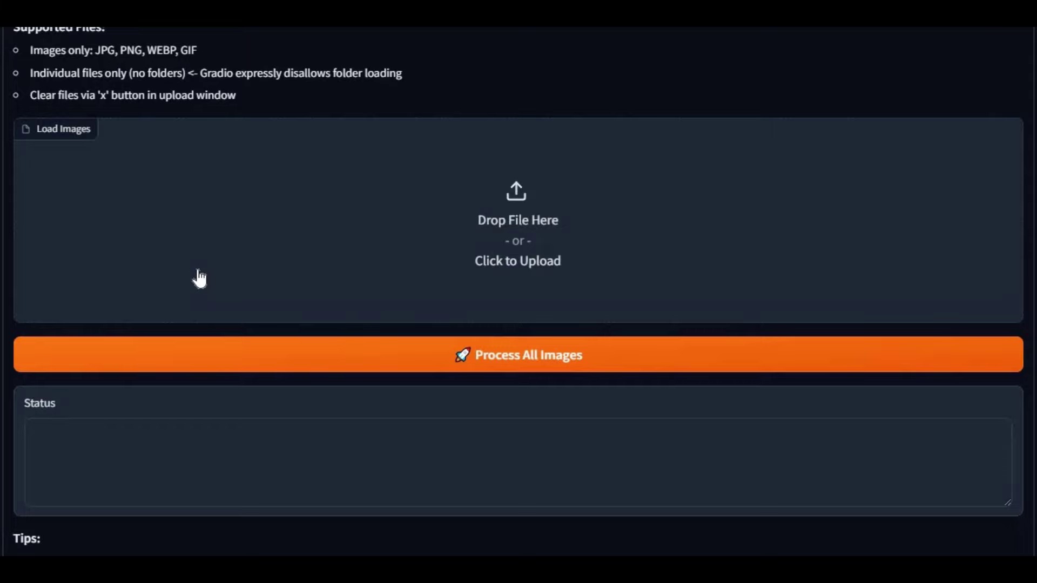
scroll(199, 278, "up", 10)
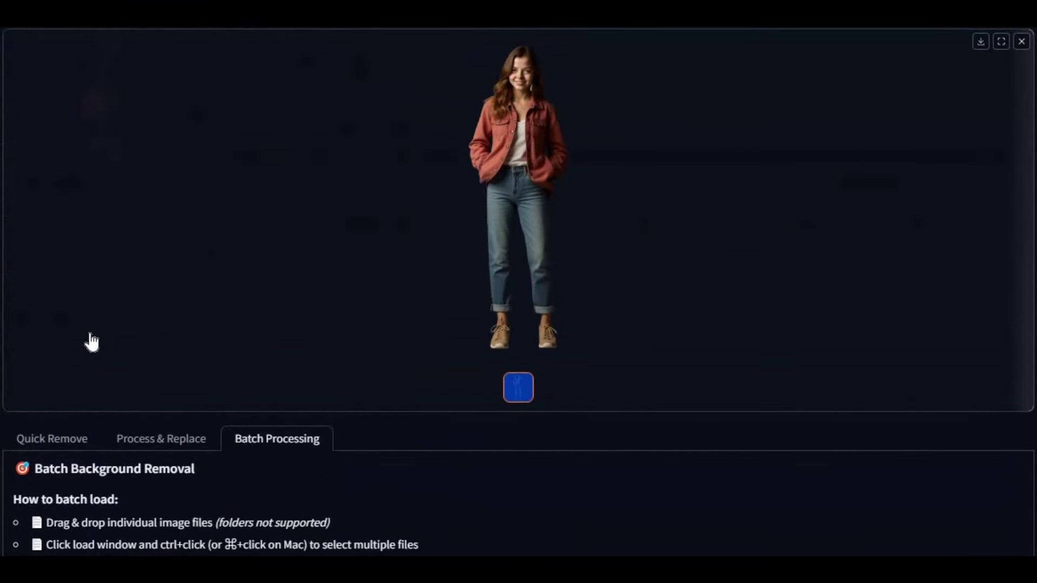
left_click(58, 439)
scroll(75, 415, "down", 6)
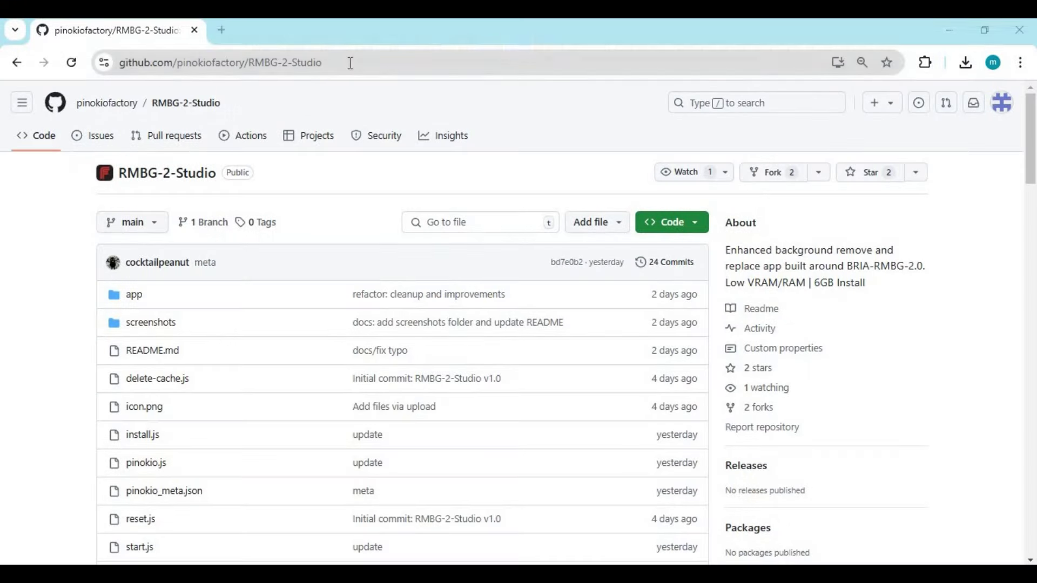
Select the repository's web address and read down through the RMBG-2-Studio README.
left_click(106, 69)
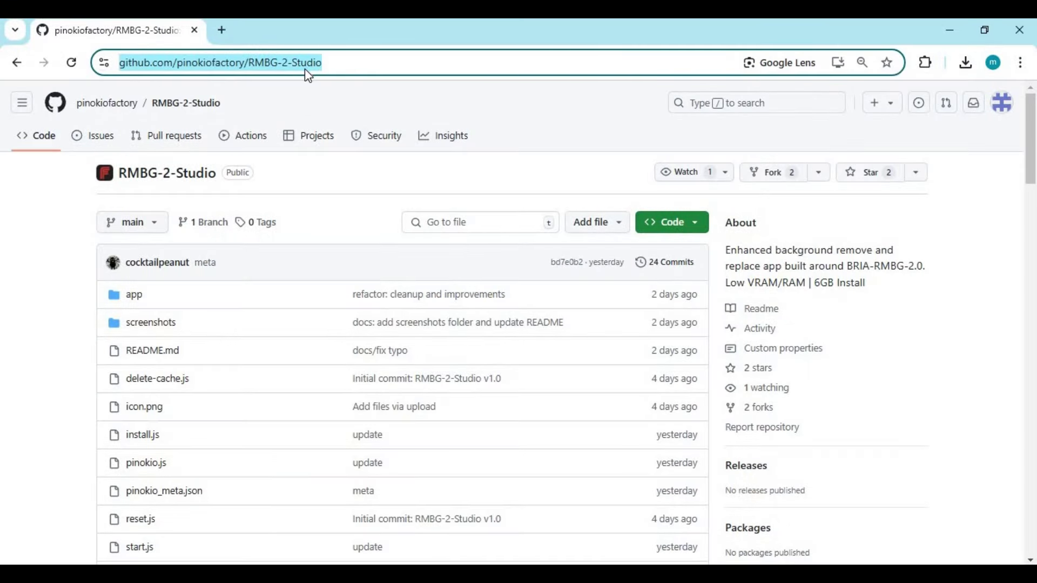
scroll(449, 262, "down", 4)
scroll(449, 262, "down", 10)
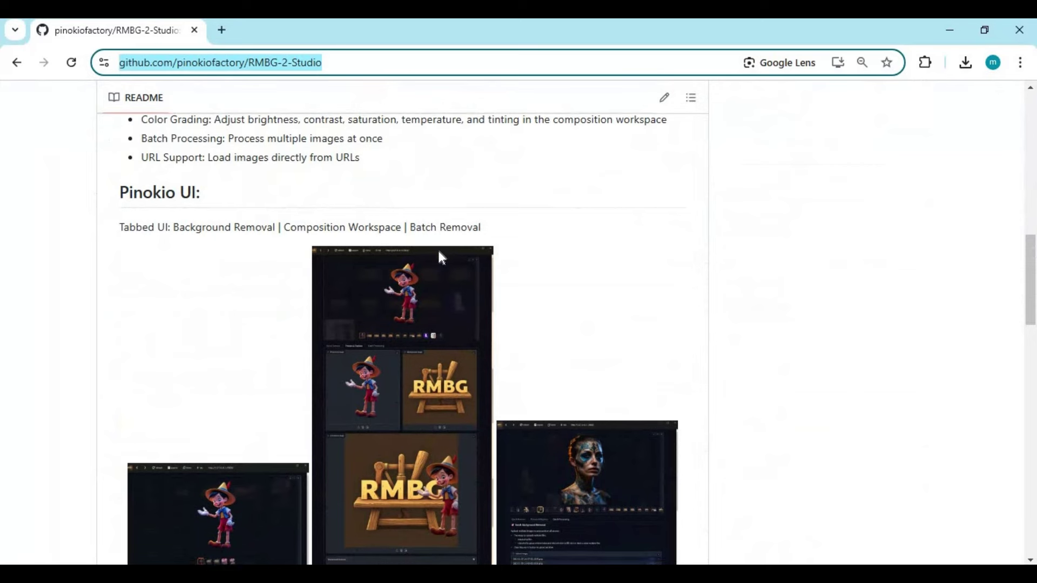
scroll(441, 258, "down", 4)
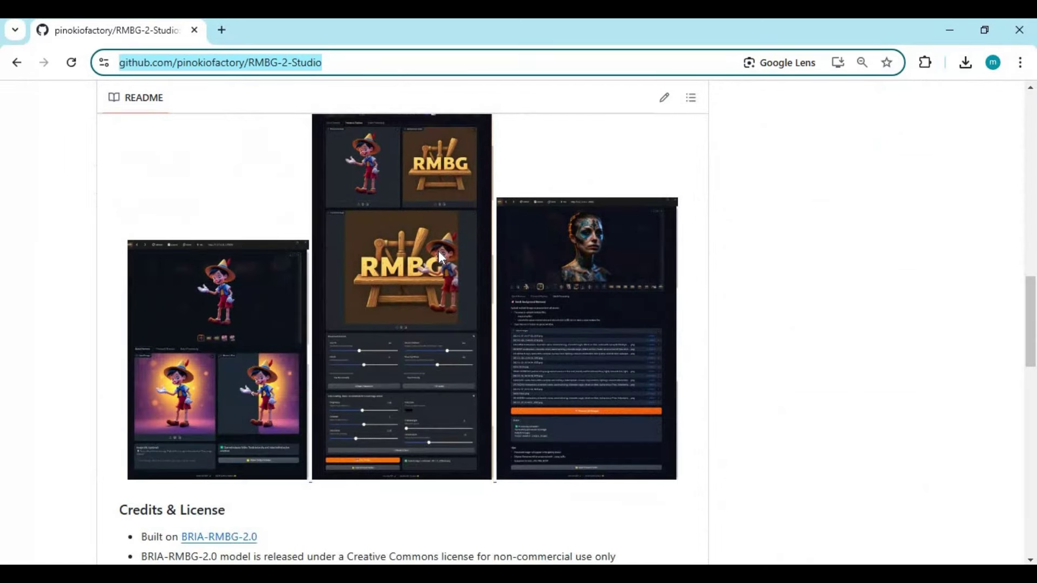
scroll(442, 259, "down", 4)
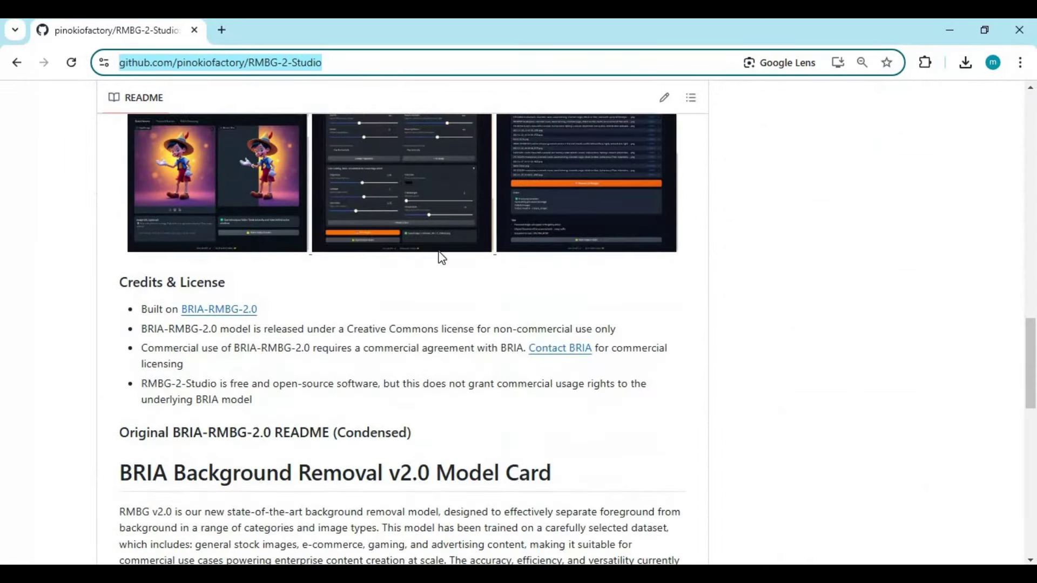
scroll(442, 258, "down", 7)
scroll(442, 258, "down", 3)
Go back to the top of the repository page and show the Code clone/download options.
scroll(442, 258, "up", 6)
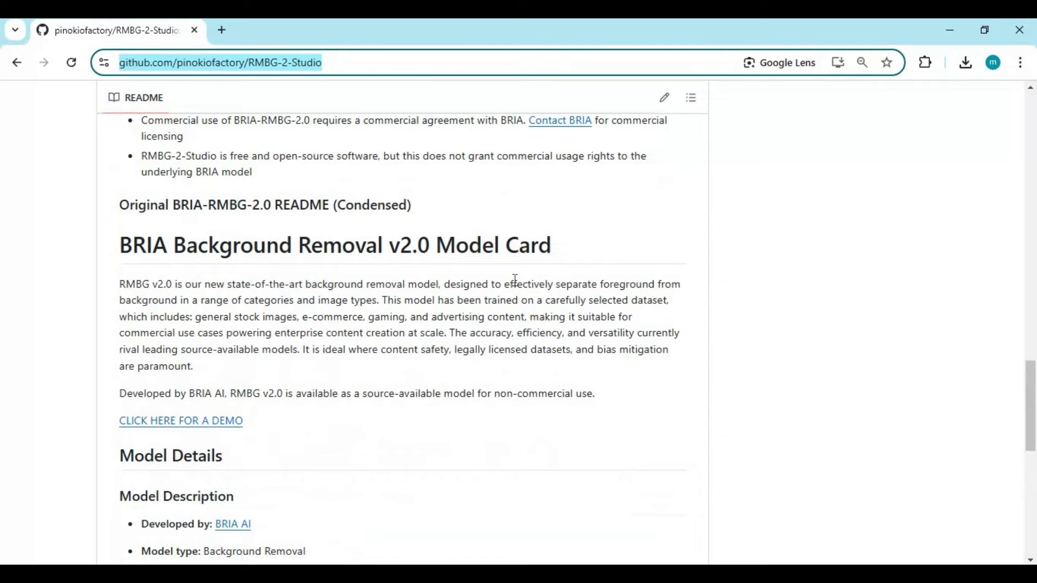
scroll(515, 280, "up", 20)
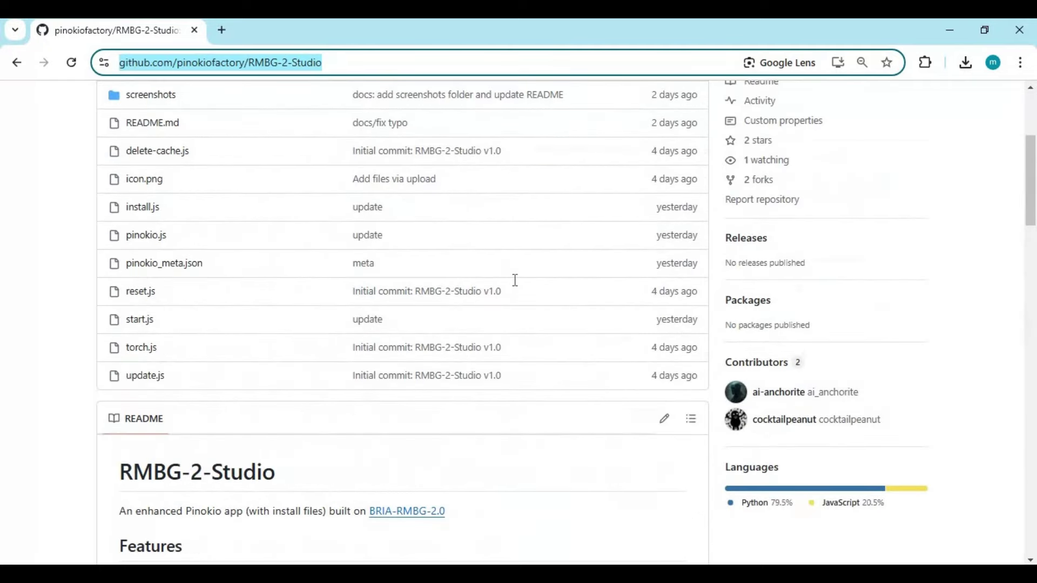
scroll(515, 279, "up", 5)
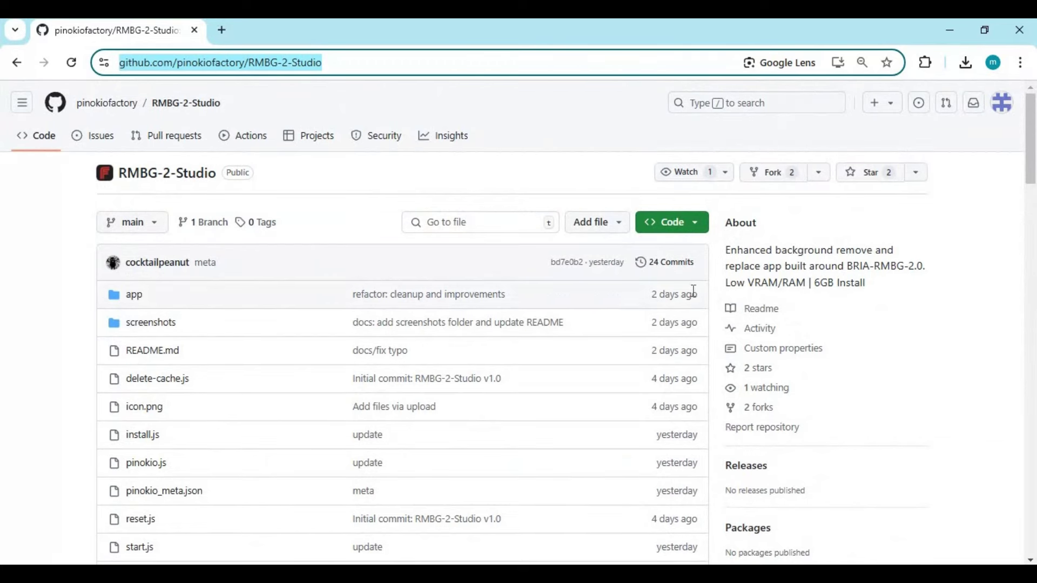
left_click(679, 229)
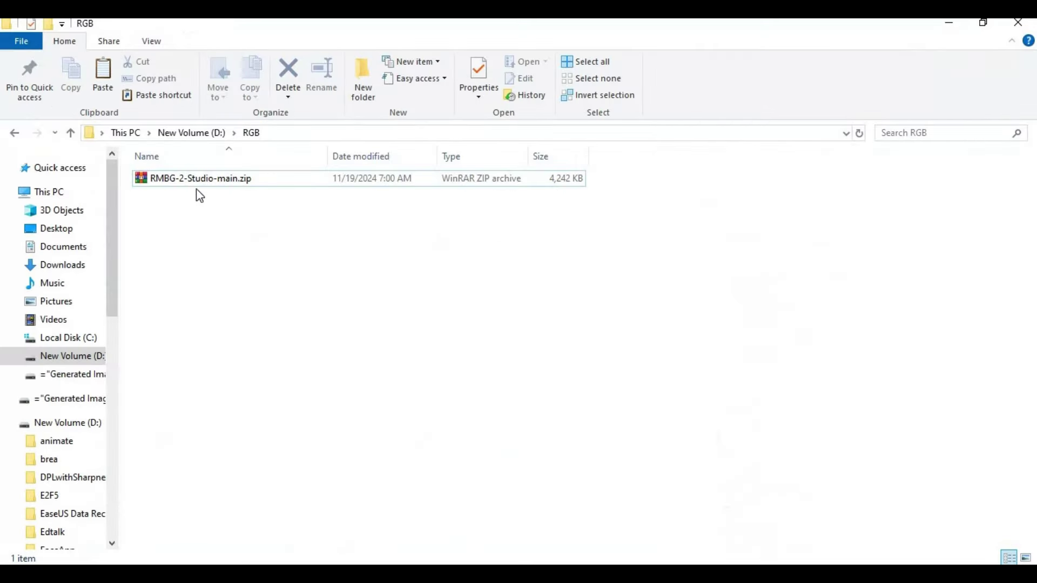
Extract RMBG-2-Studio-main.zip here with Extract Here.
left_click(201, 184)
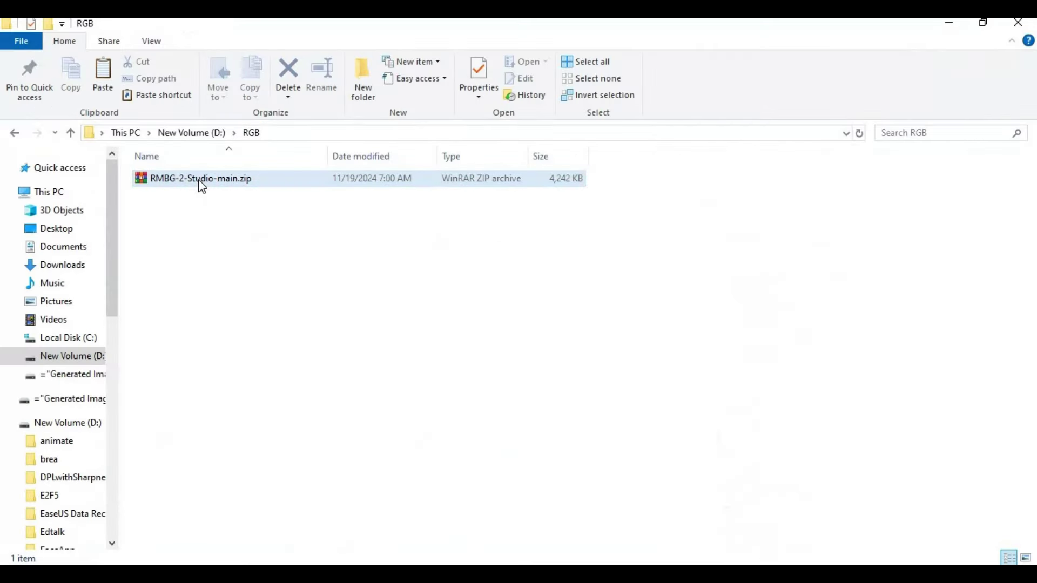
right_click(200, 184)
left_click(296, 274)
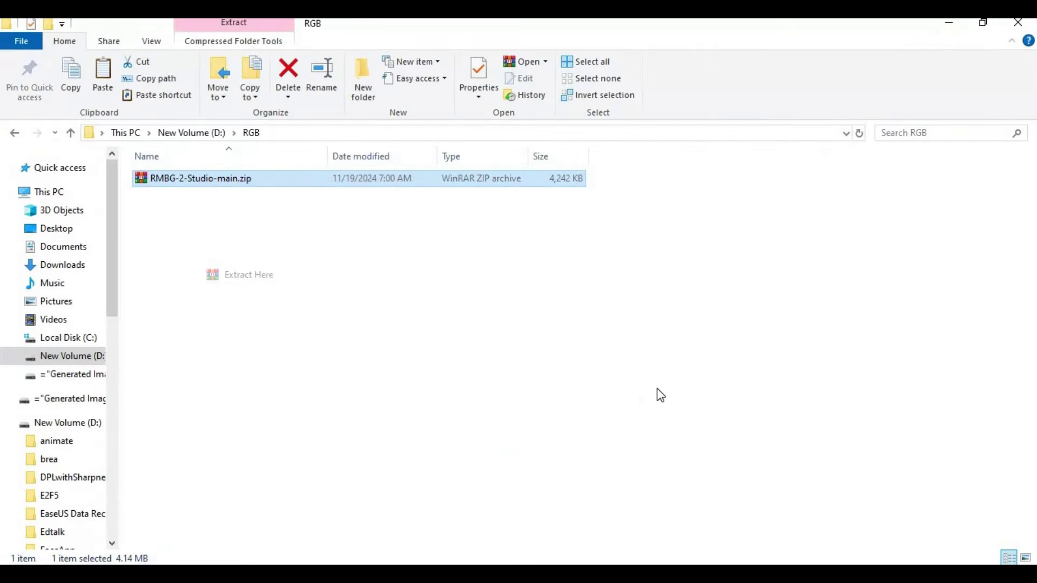
left_click(355, 323)
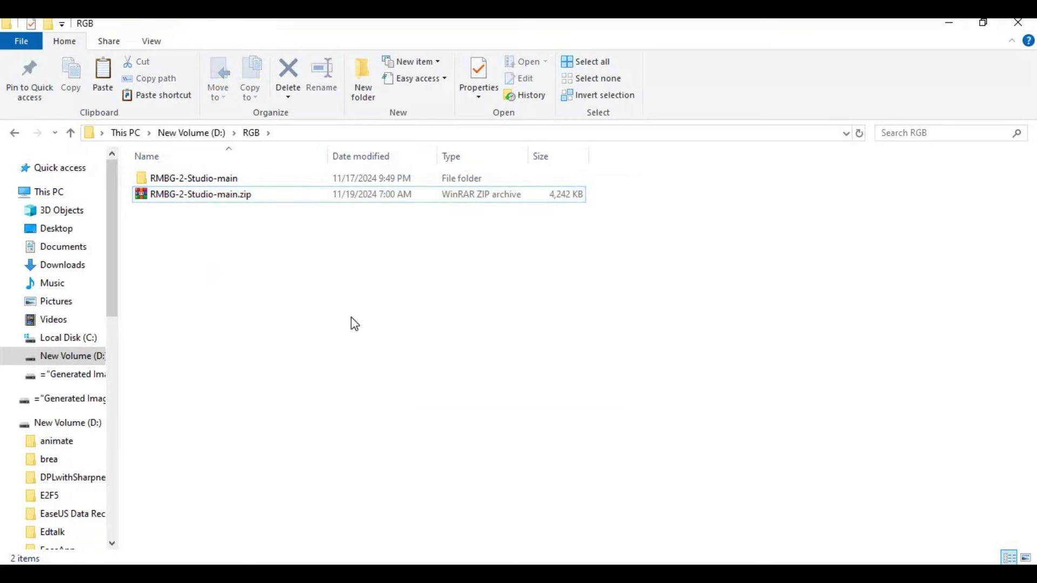
Open the RMBG-2-Studio-main folder and launch a command prompt there via cmd in the address bar.
double_click(208, 179)
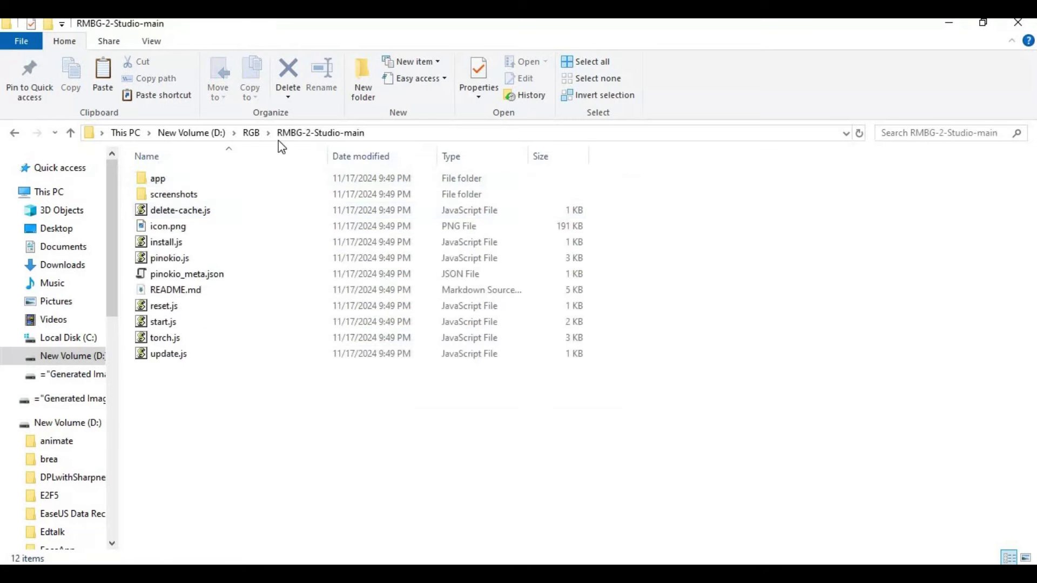
left_click(423, 133)
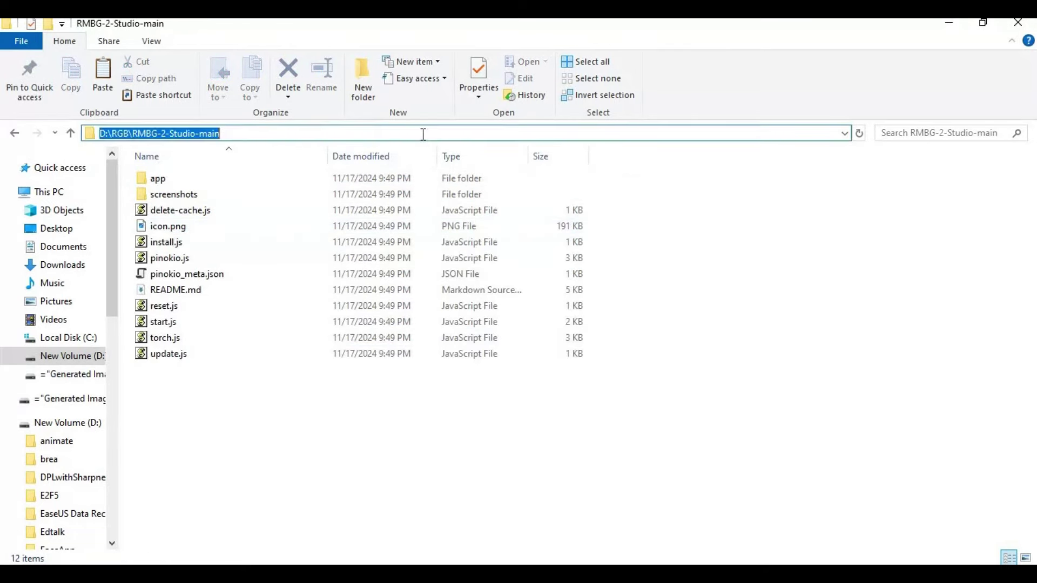
type("cmd")
key("Return")
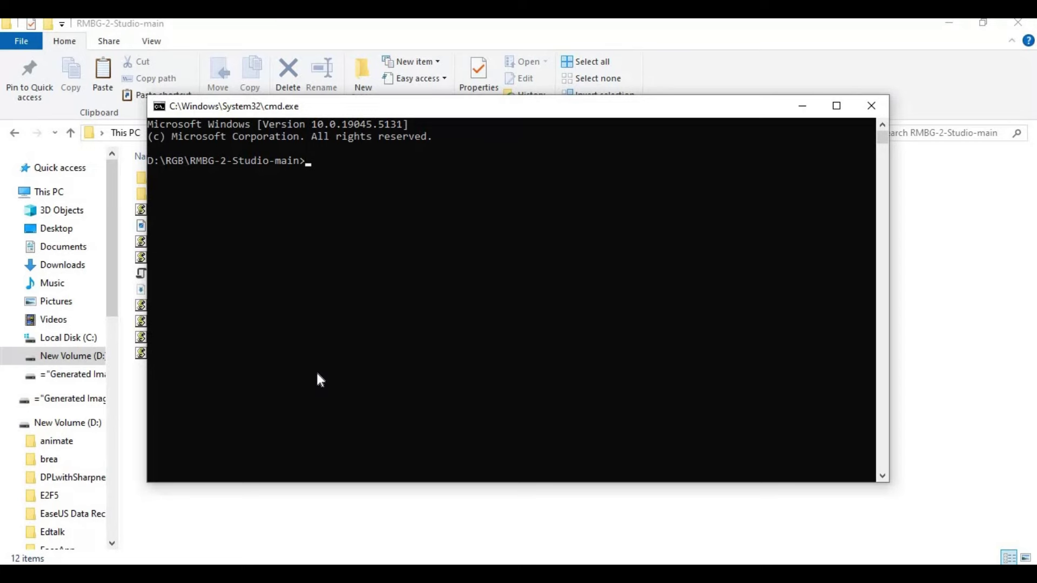
Run 'py -3.10 -m venv venv', then activate it with venv\scripts\activate.
type("py -3.10 -m venv venv")
key("Return")
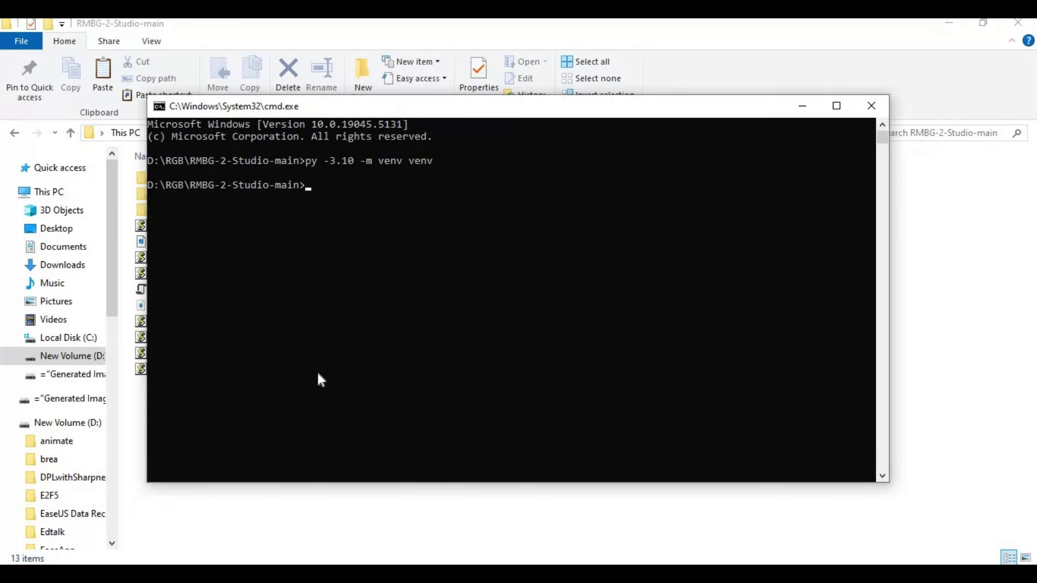
type("venv\\scripts\\activa")
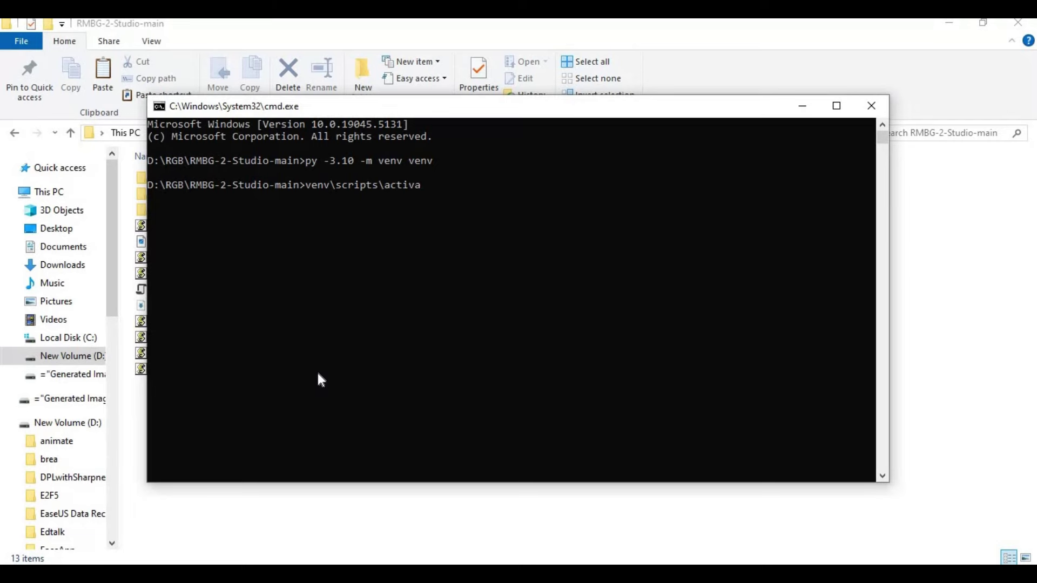
type("te")
key("Return")
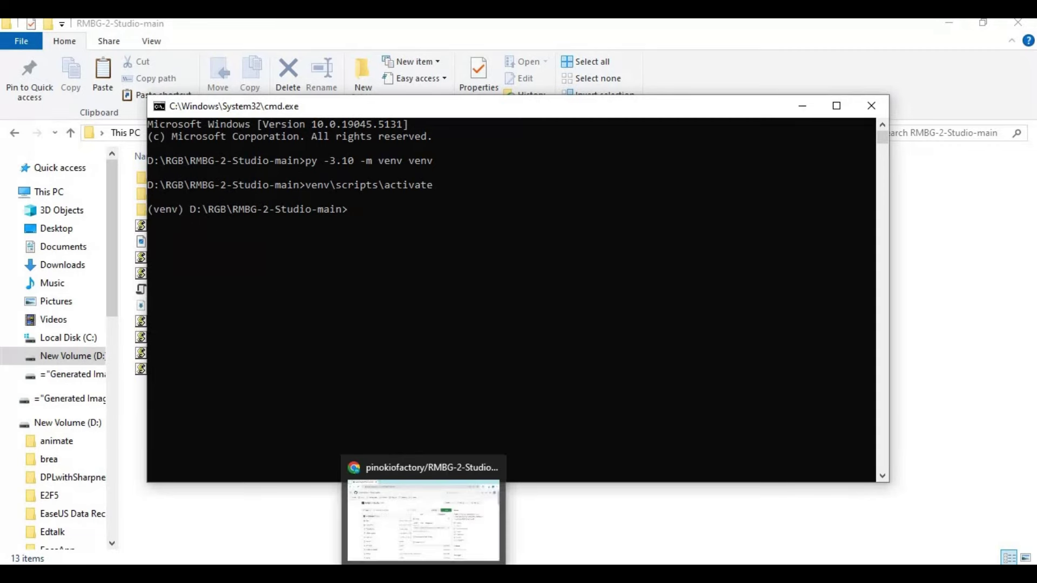
left_click(423, 513)
Go to the PyTorch website in a new browser tab.
left_click(223, 34)
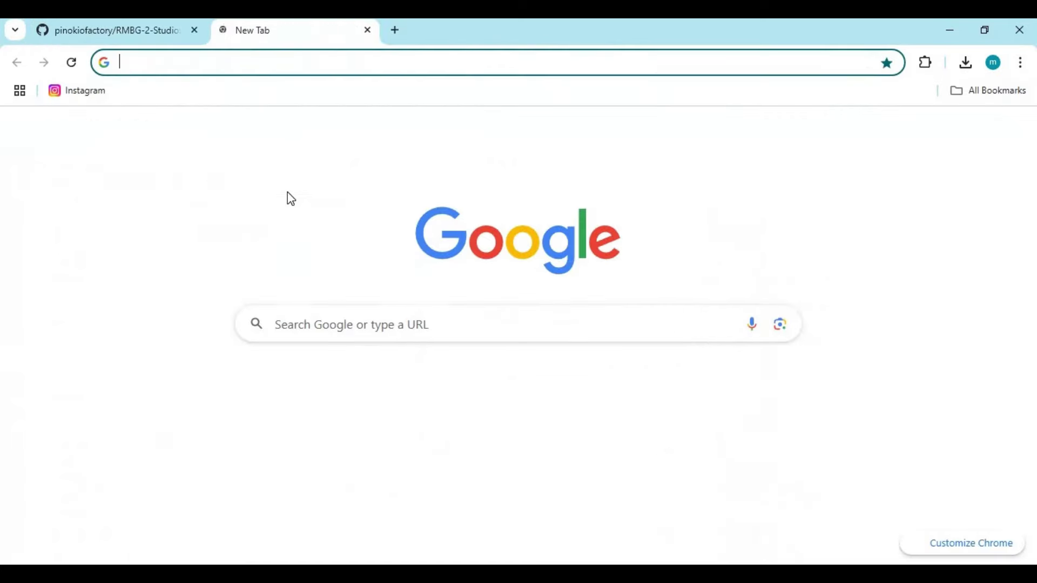
type("pytorch.org")
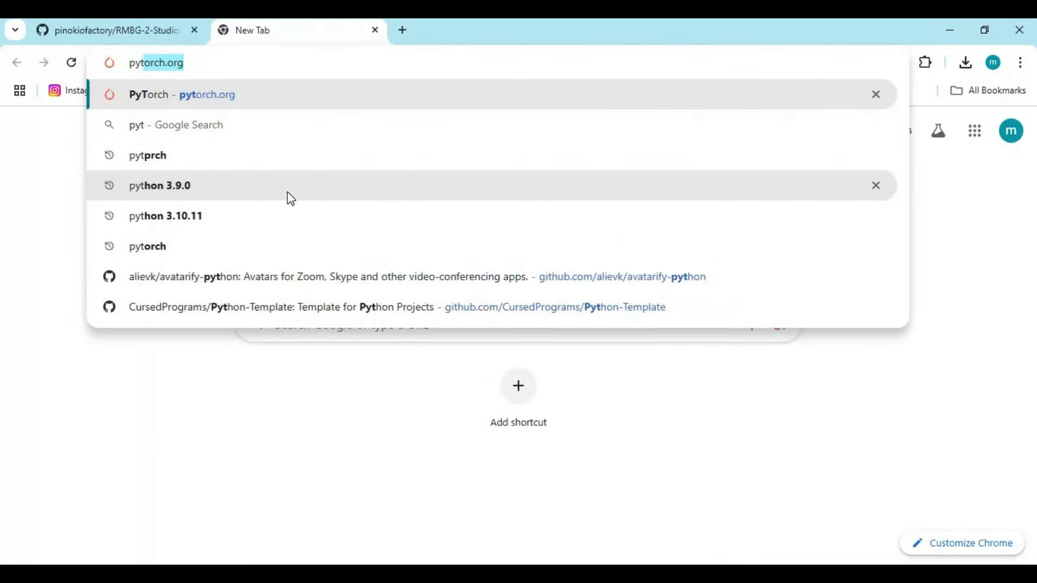
key("Return")
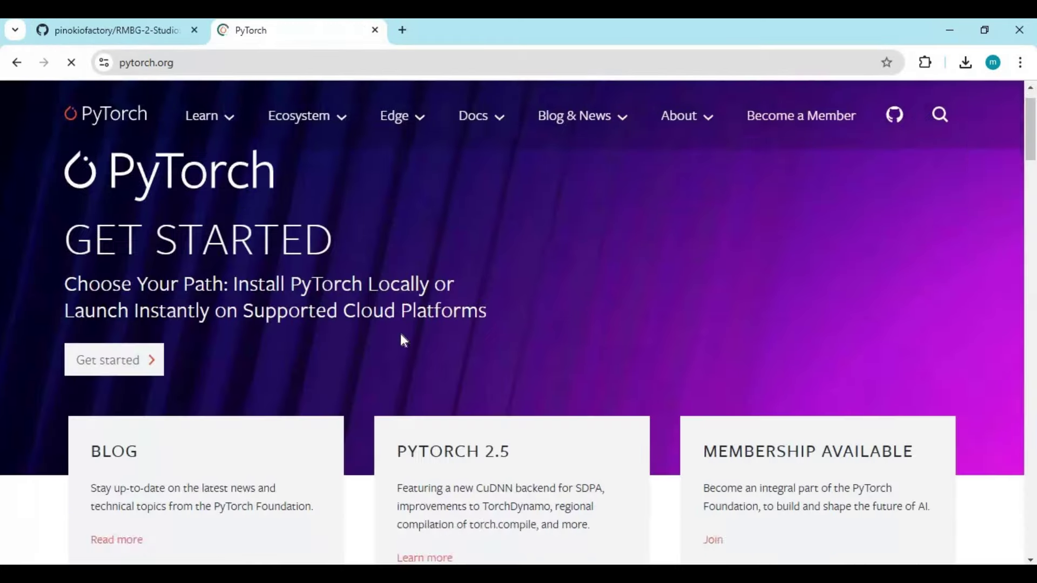
Copy the pip3 install command for Stable 2.5.1, Windows, Pip, Python, CUDA 11.8.
scroll(401, 334, "down", 10)
scroll(404, 340, "down", 6)
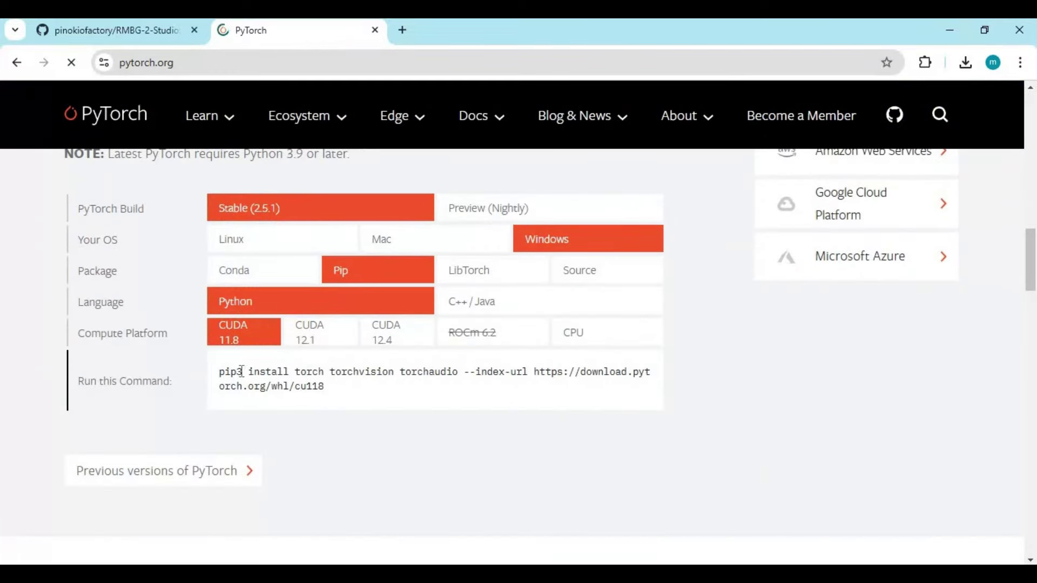
triple_click(221, 373)
right_click(231, 380)
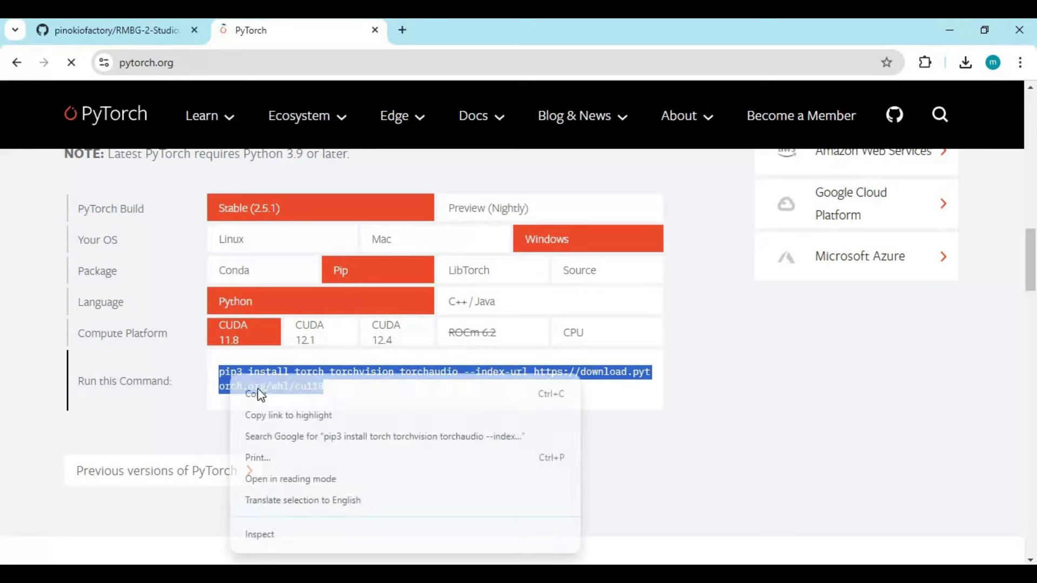
left_click(259, 394)
Paste the torch install command into cmd, change pip3 to pip, and run it.
key("alt+Tab")
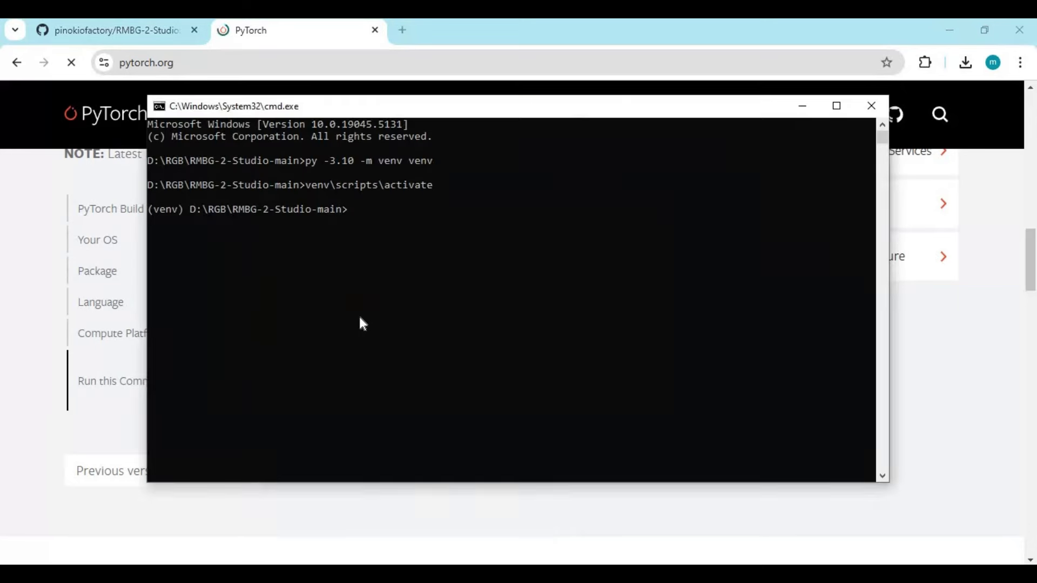
key("ctrl+v")
key("Left")
key("Left")
key("Left")
key("Left")
key("Left")
key("Left")
key("Left")
key("Left")
key("Left")
key("Left")
key("Left")
key("Left")
key("Left")
key("Left")
key("Left")
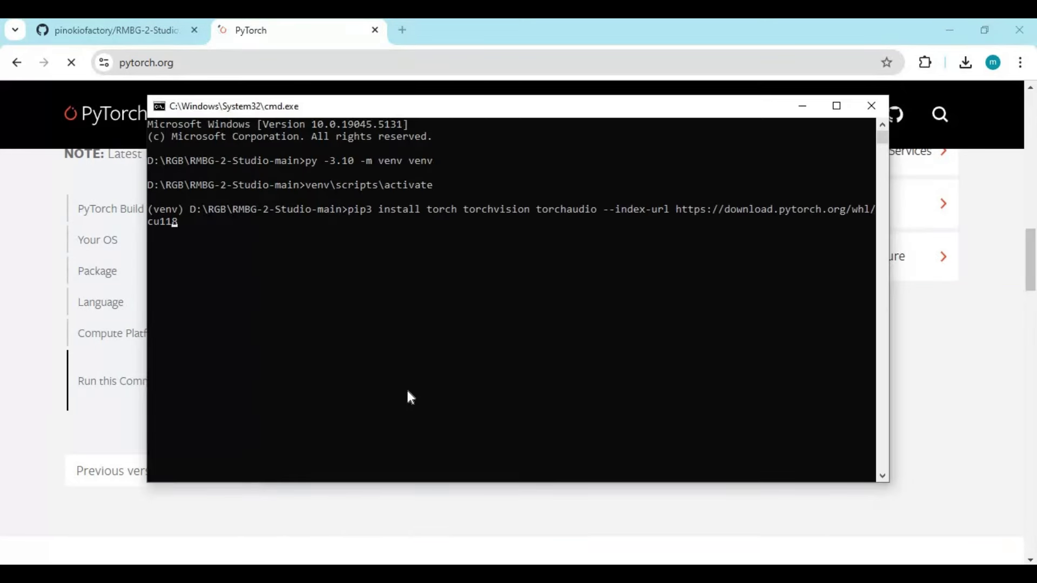
key("Left")
key("Left")
key("Left")
key("Left")
key("Left")
key("Left")
key("Left")
key("Left")
key("Left")
key("Left")
key("Left")
key("Left")
key("Left")
key("Left")
key("Left")
key("Left")
key("Left")
key("Left")
key("Left")
key("Left")
key("Left")
key("Left")
key("Left")
key("Left")
key("Left")
key("Left")
key("Left")
key("Left")
key("Left")
key("Left")
key("Left")
key("Left")
key("BackSpace")
key("Return")
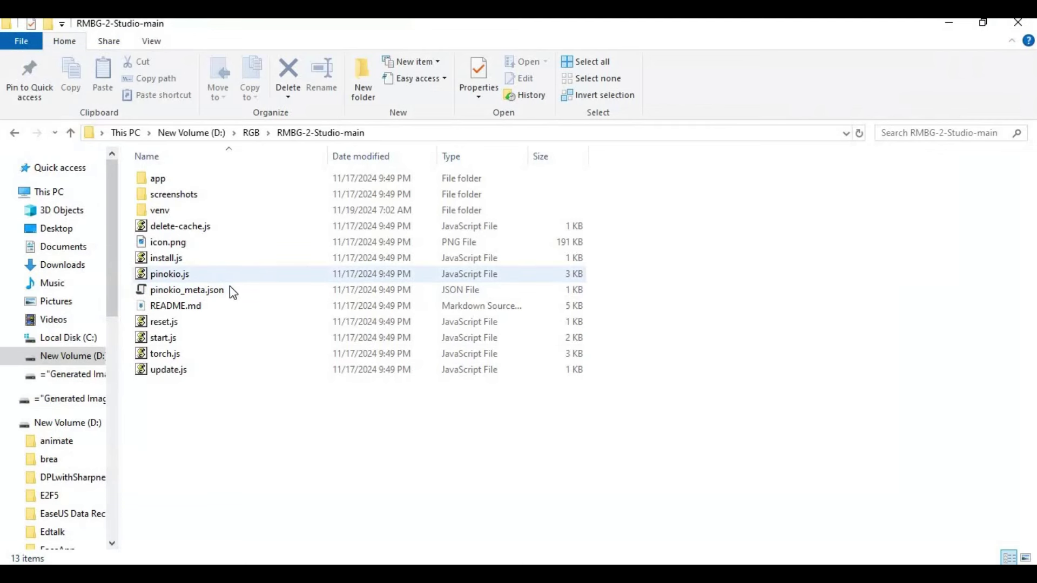
Open the app folder and copy its path from the address bar.
double_click(162, 181)
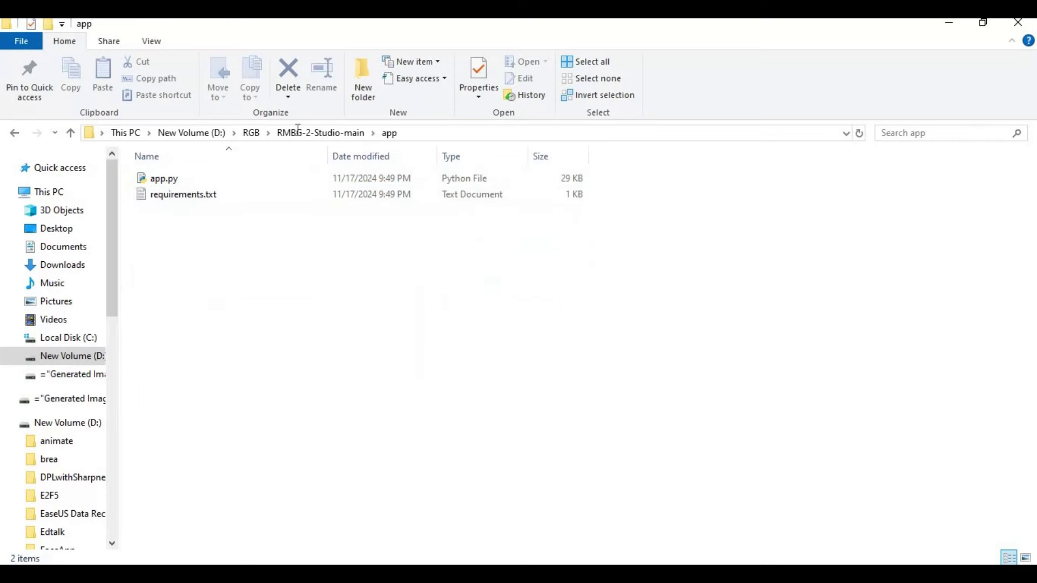
left_click(418, 134)
right_click(234, 135)
left_click(294, 187)
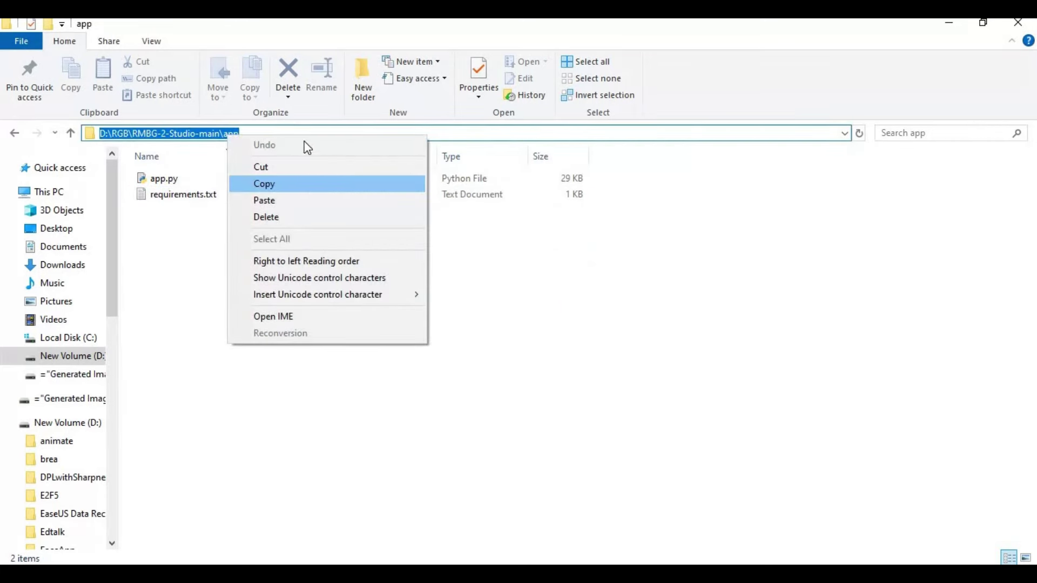
In cmd, cd into the pasted app folder path.
key("alt+Tab")
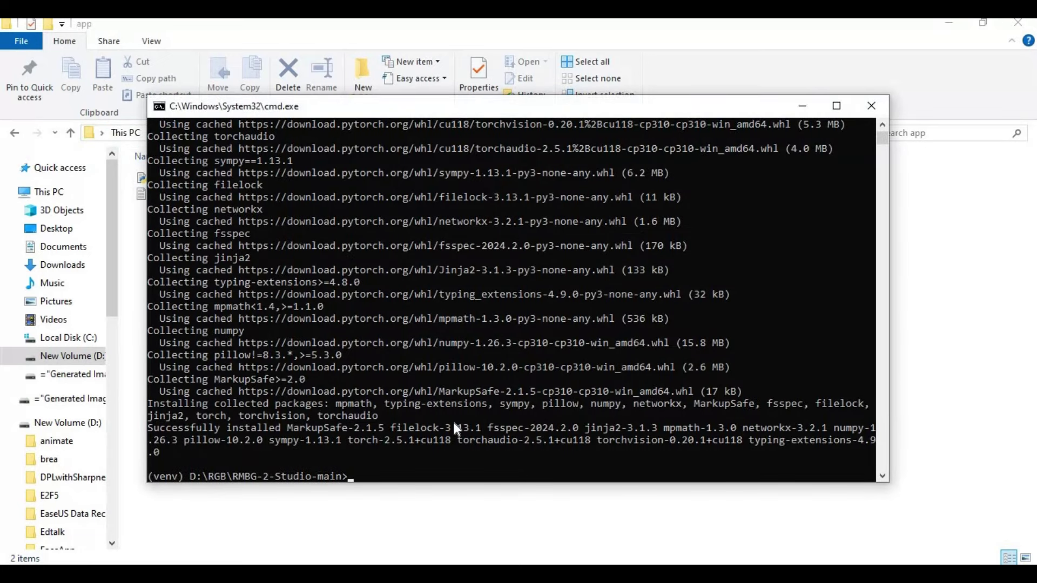
type("cd")
right_click(408, 458)
key("Return")
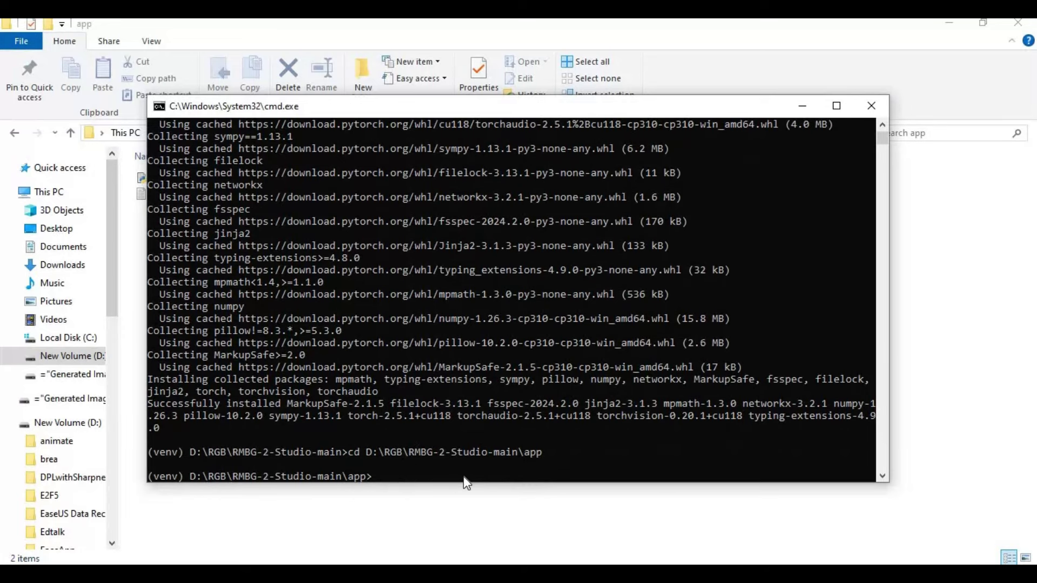
Open requirements.txt in Notepad to check its packages, then close it.
left_click(553, 539)
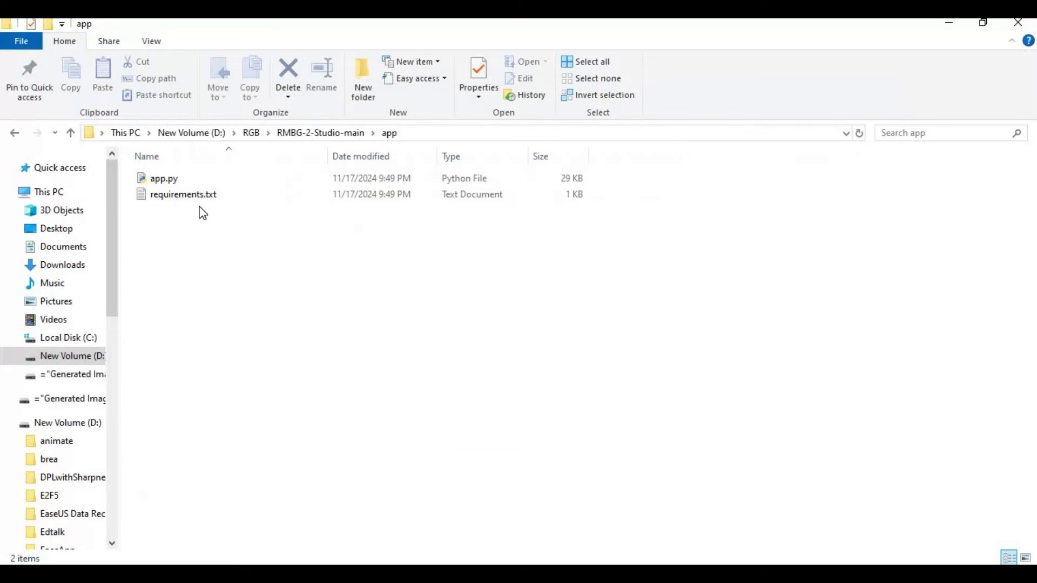
left_click(208, 199)
double_click(211, 196)
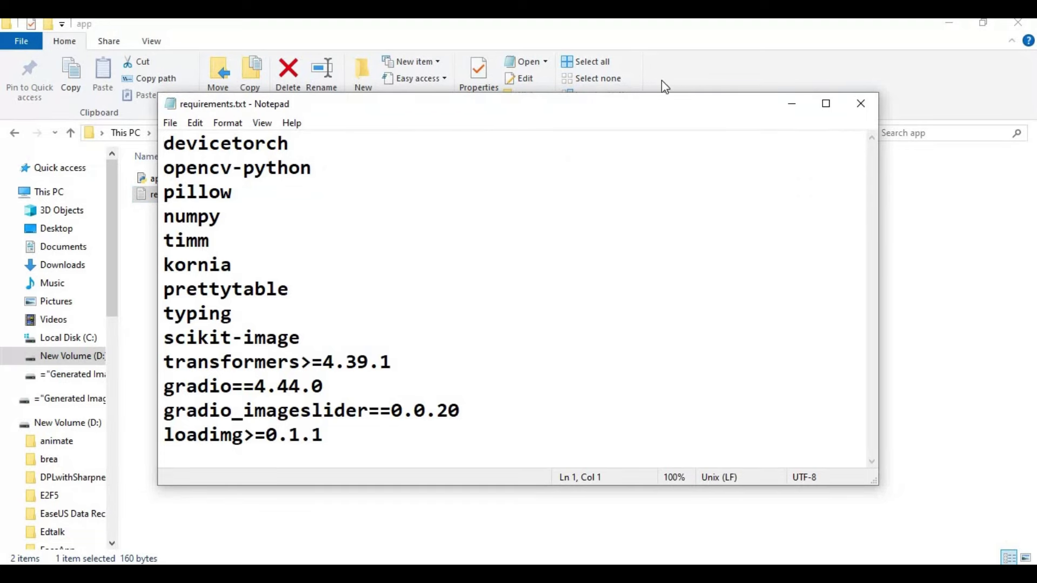
left_click(860, 101)
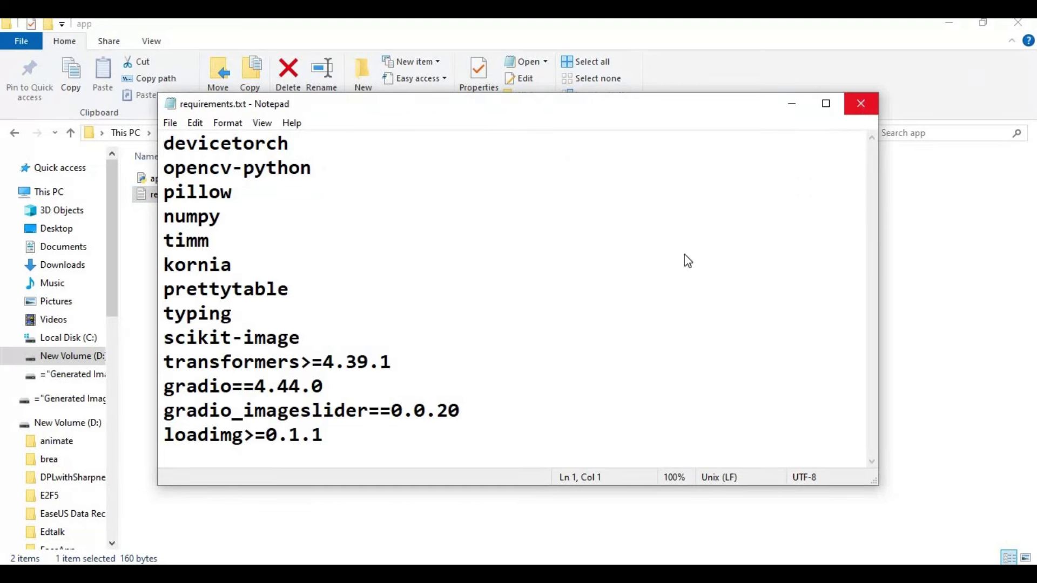
Run 'pip install -r requirements.txt' in the command prompt.
key("alt+Tab")
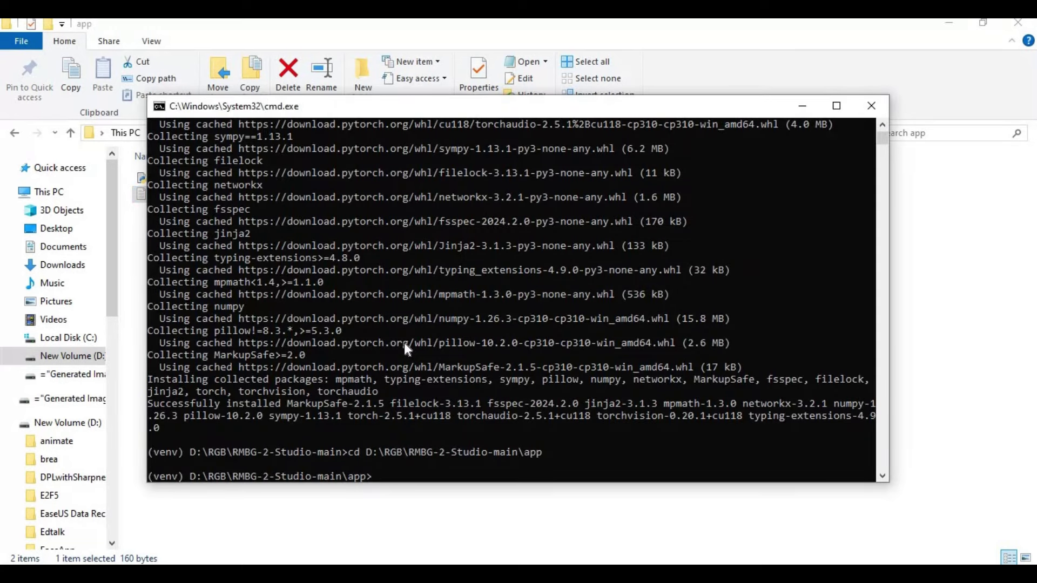
type("pip install -r require")
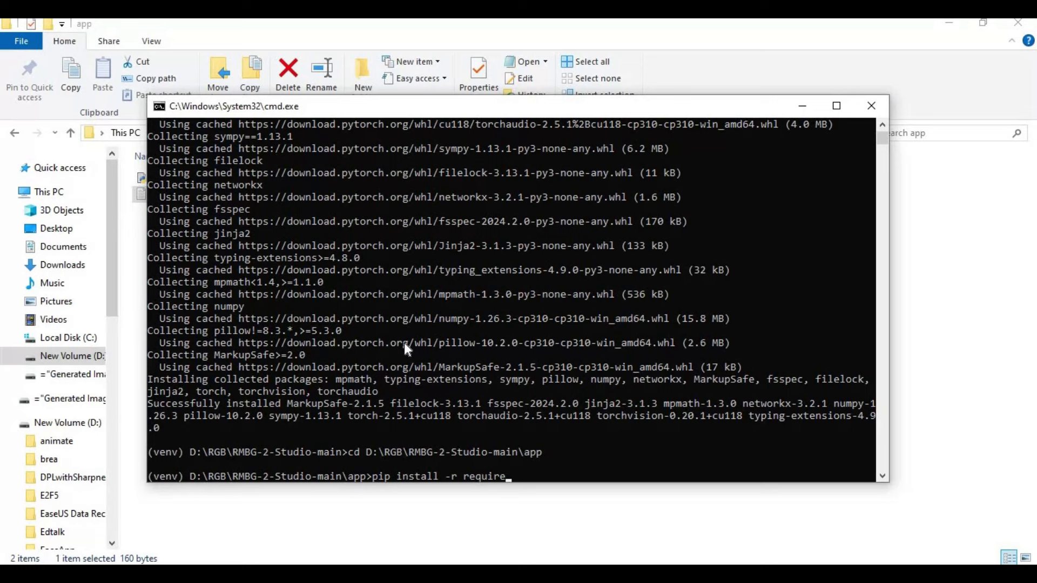
type("ments.txt")
key("Return")
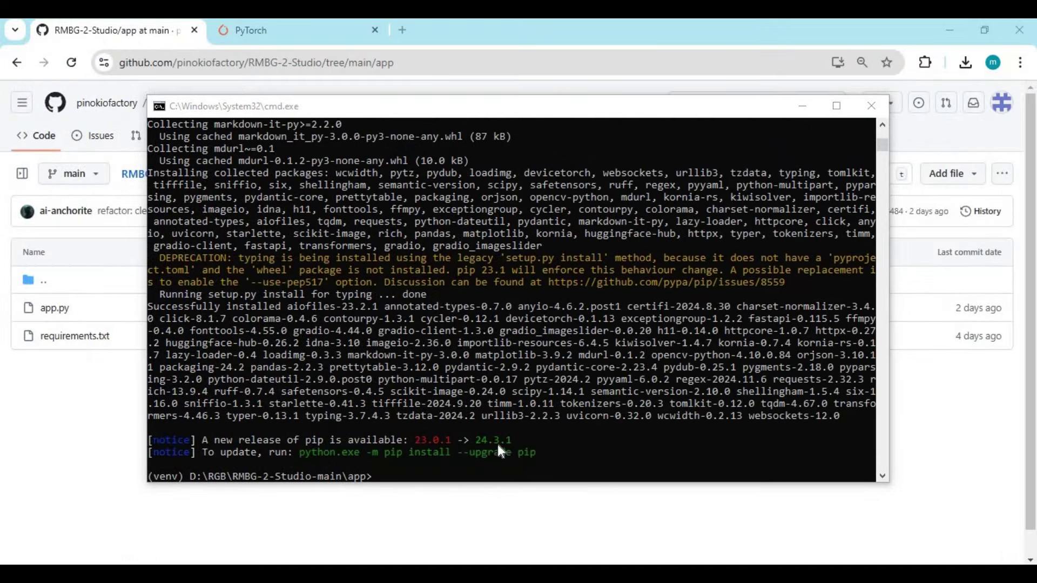
Copy and run the suggested 'python.exe -m pip install --upgrade pip', then enter python app.py.
left_click(301, 452)
left_click_drag(404, 449, 536, 456)
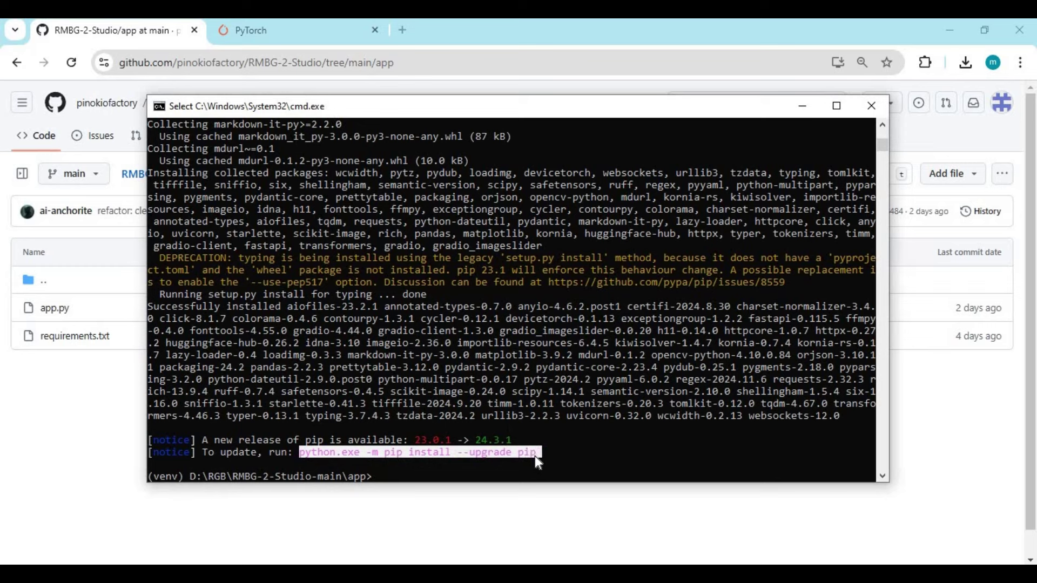
key("ctrl+c")
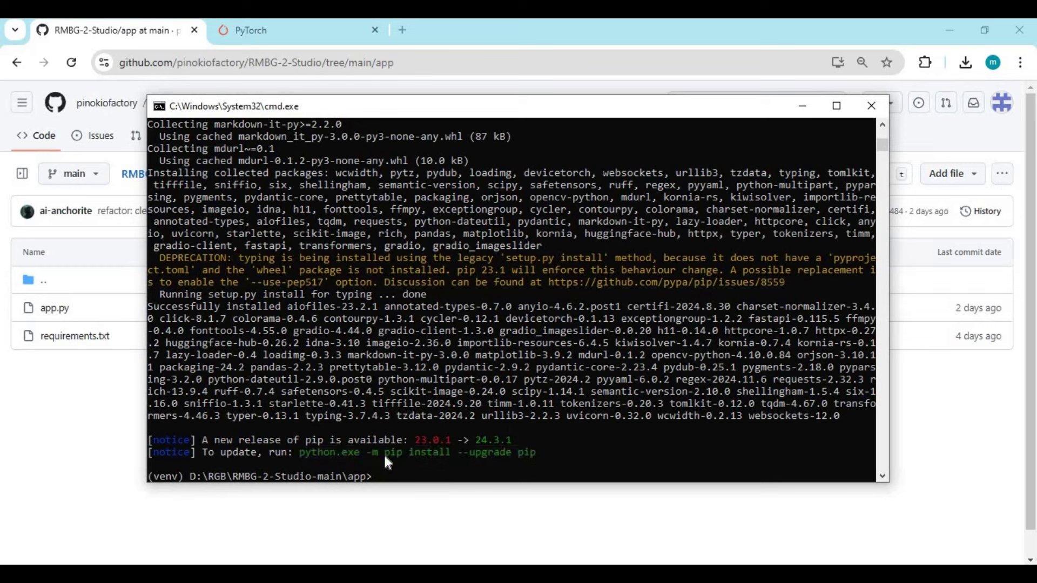
key("ctrl+v")
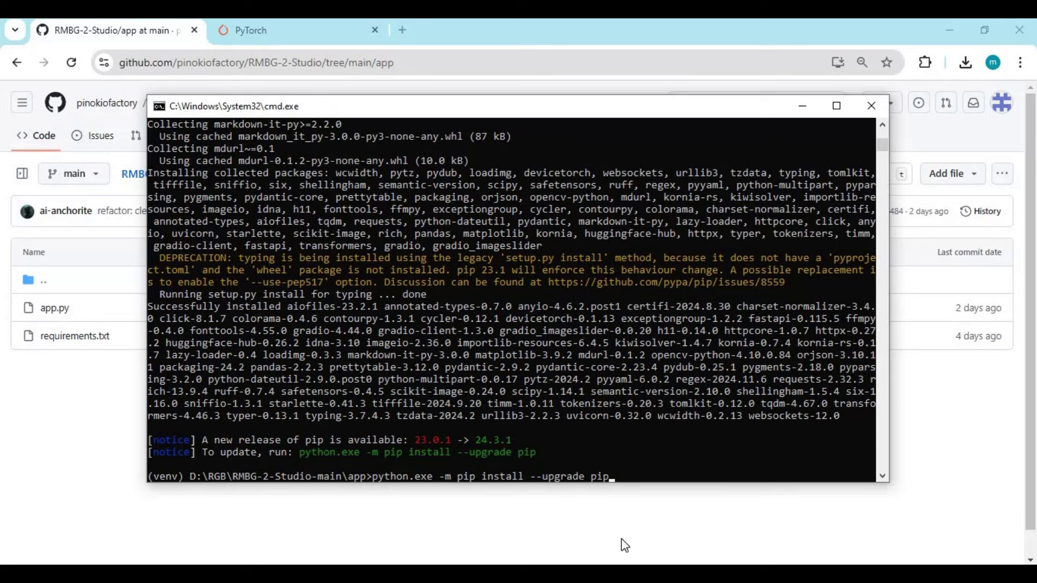
key("Return")
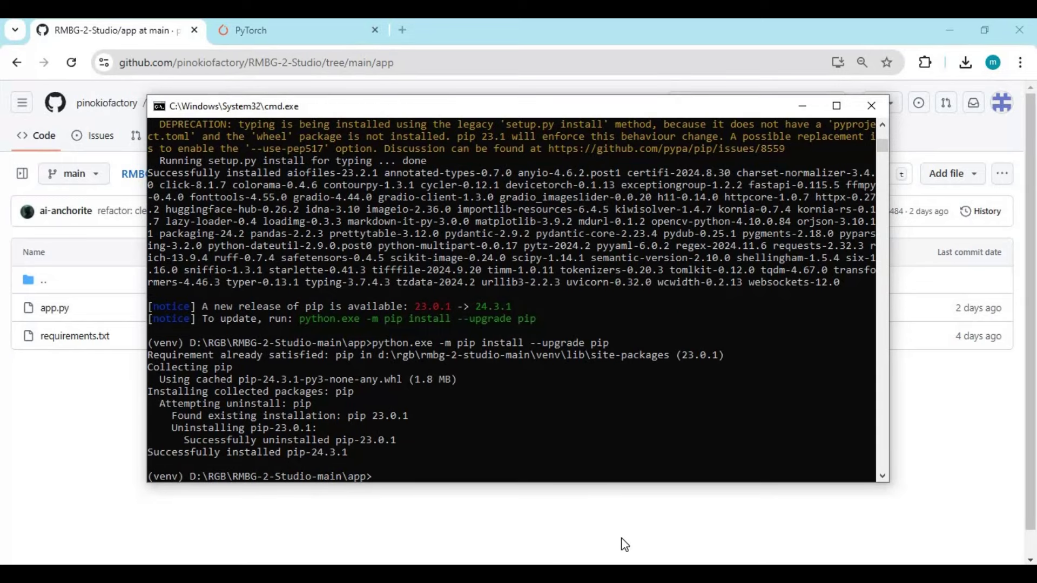
type("python app.py")
key("Return")
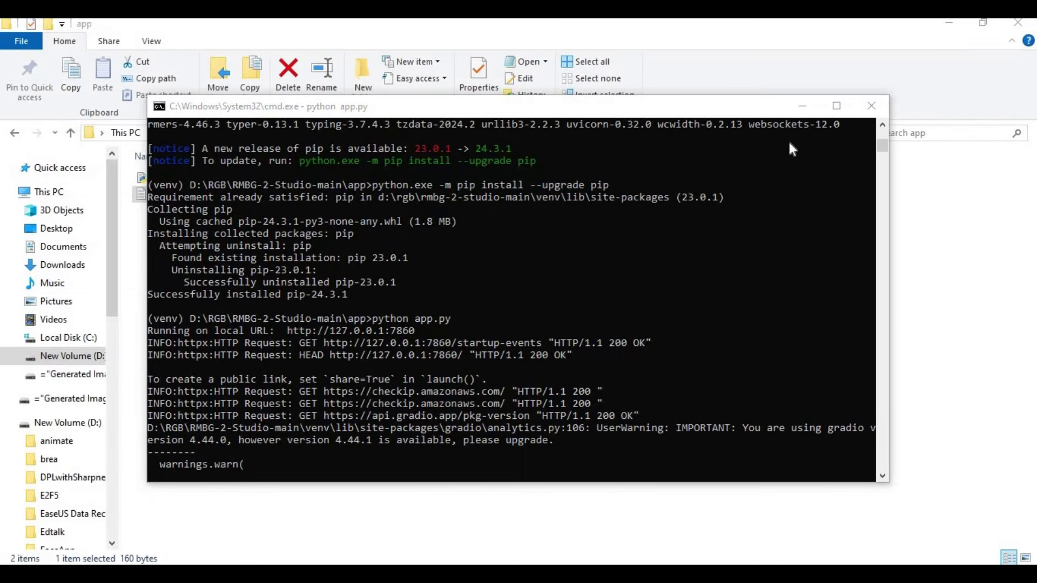
left_click(871, 105)
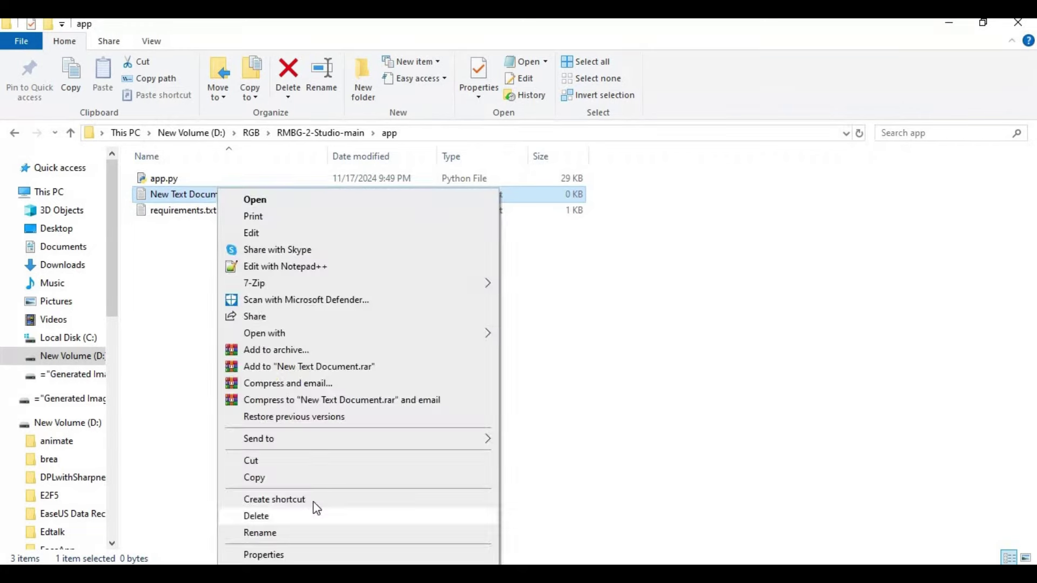
Create a new text document in the RMBG-2-Studio-main folder.
left_click(315, 513)
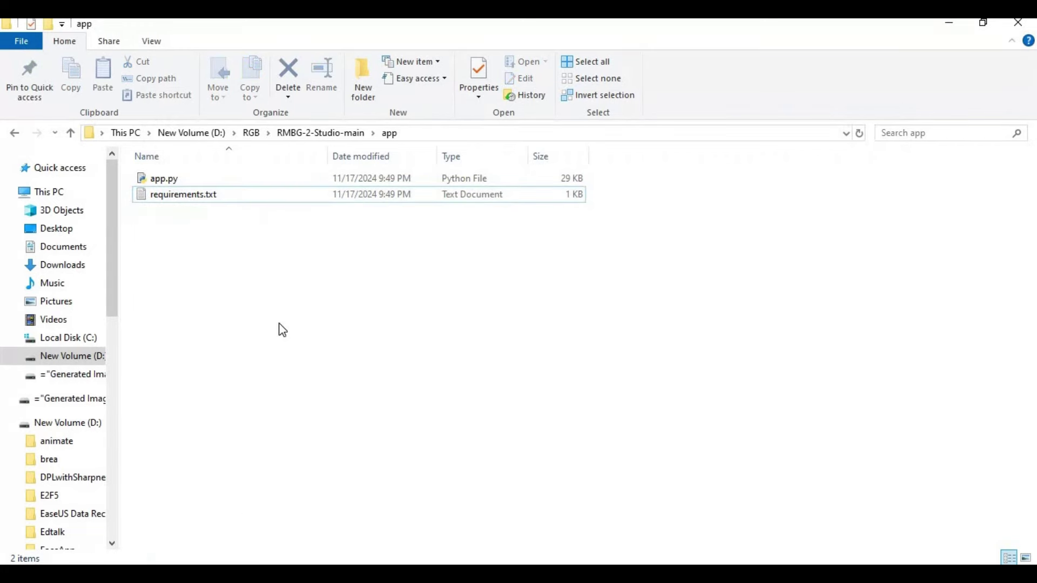
left_click(71, 134)
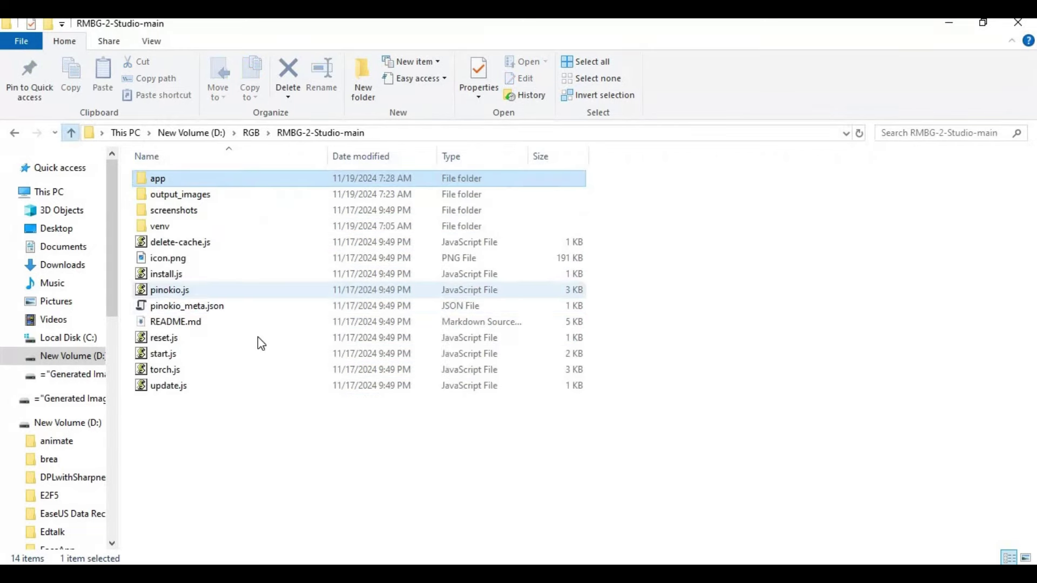
right_click(238, 442)
mouse_move(293, 410)
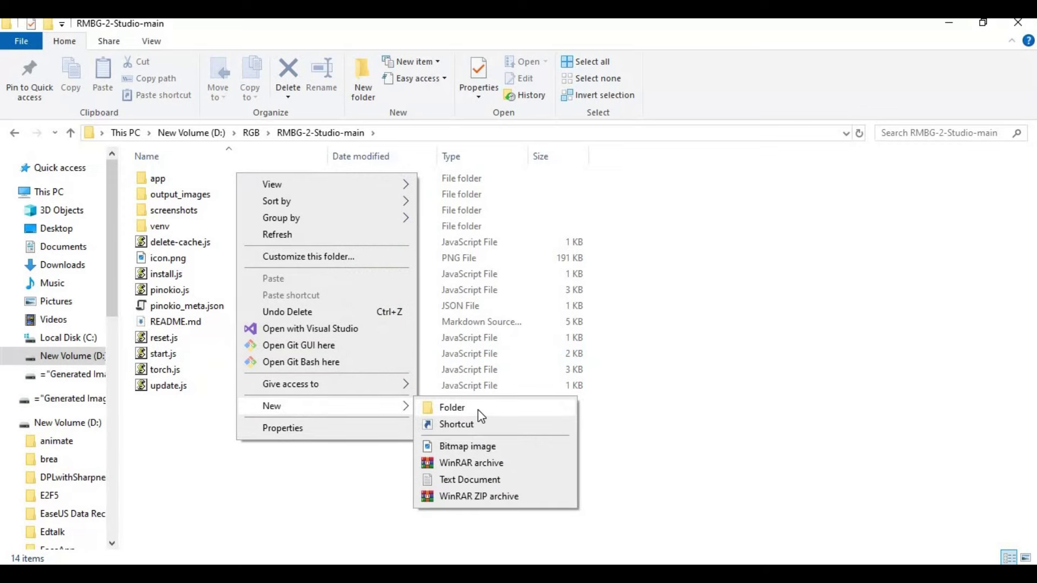
left_click(475, 482)
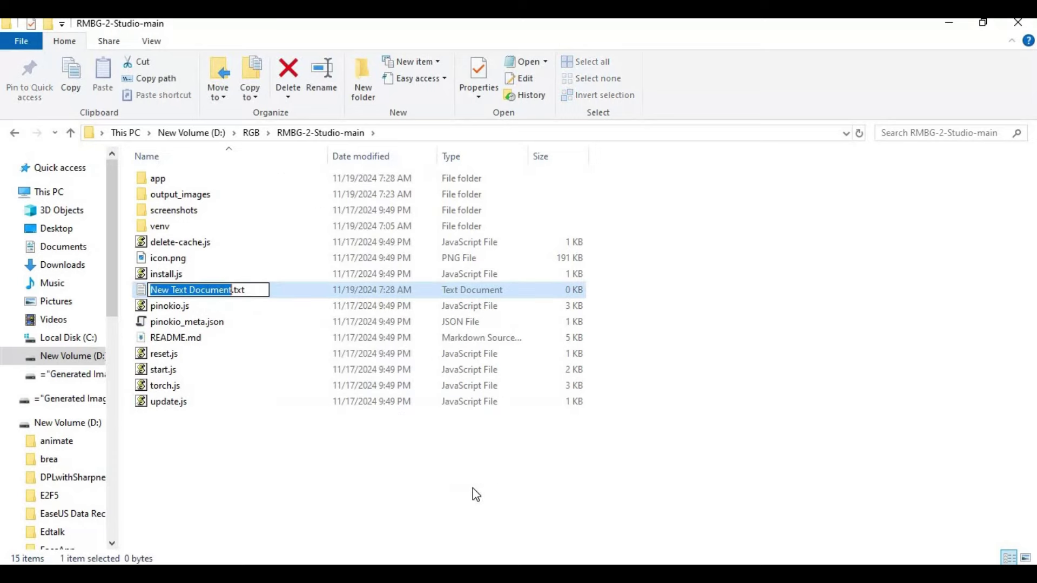
left_click(221, 473)
double_click(192, 290)
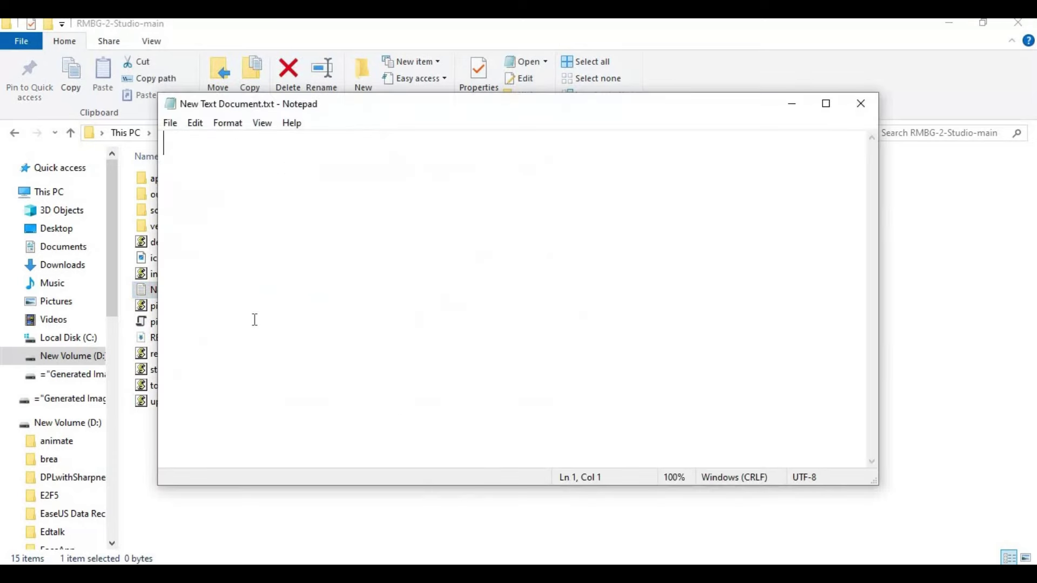
type("@")
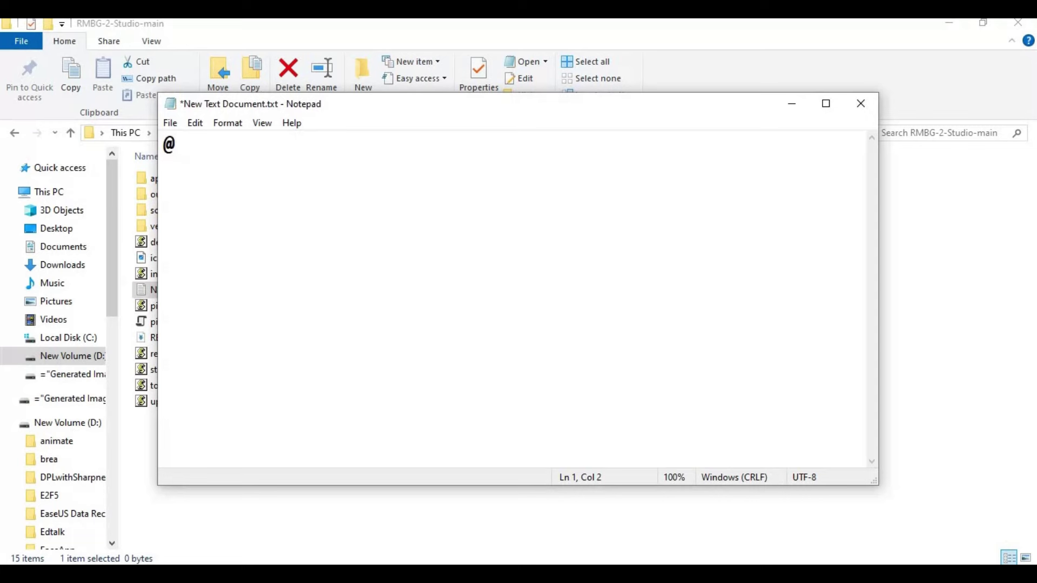
type("echo off")
key("Return")
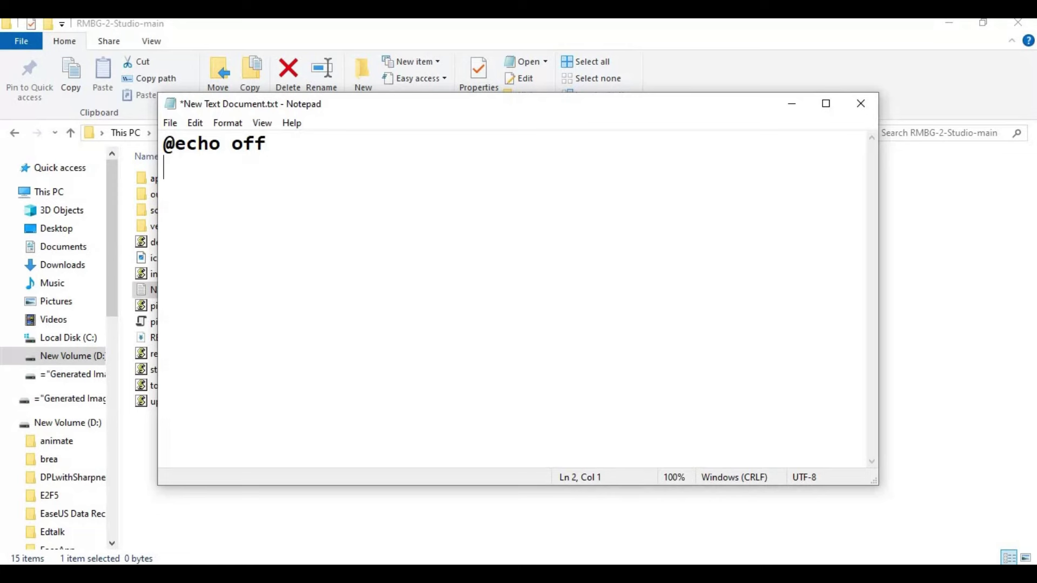
type("call ")
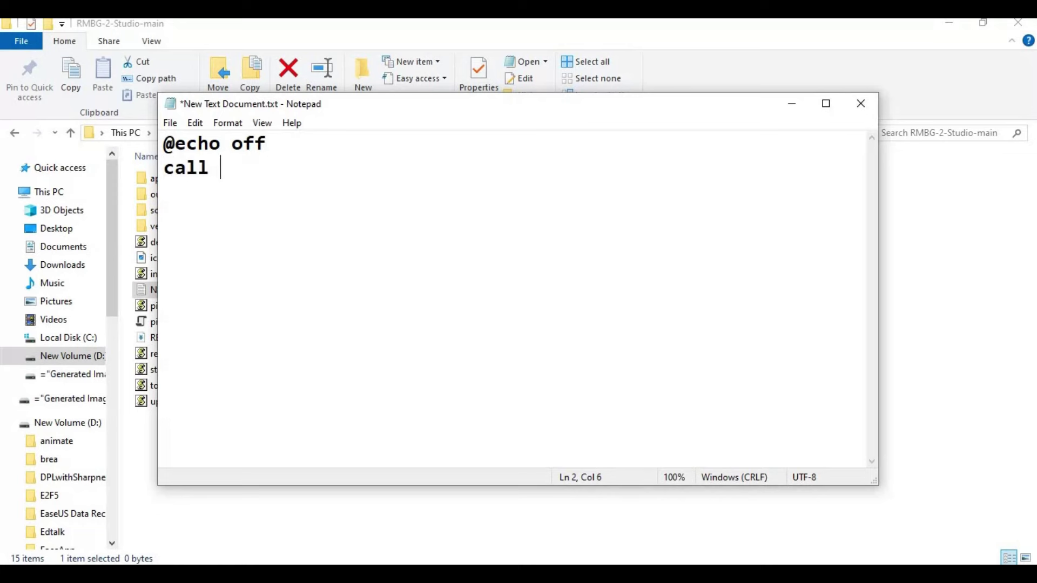
type("venv")
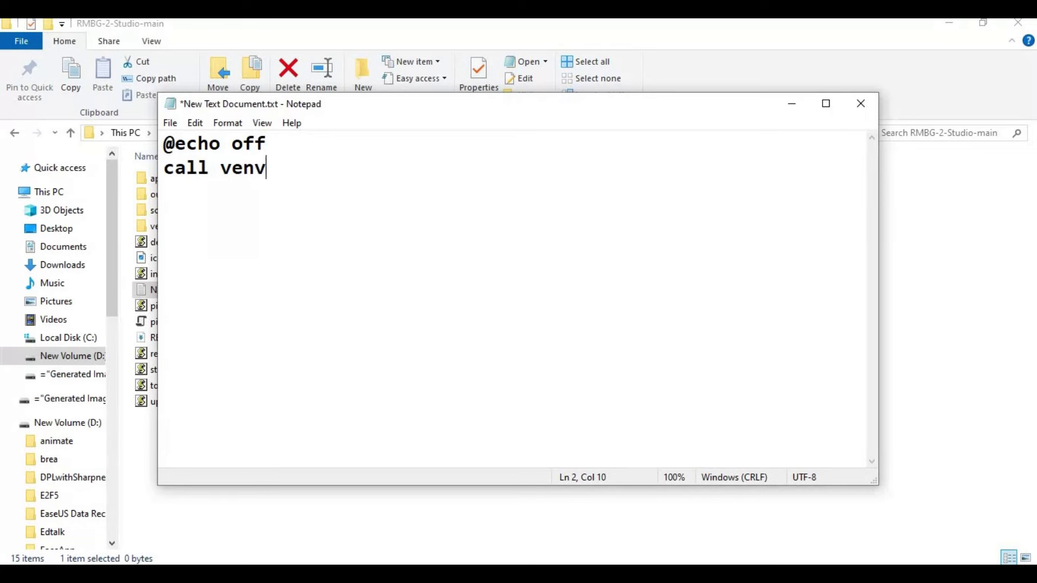
type("\\scrip")
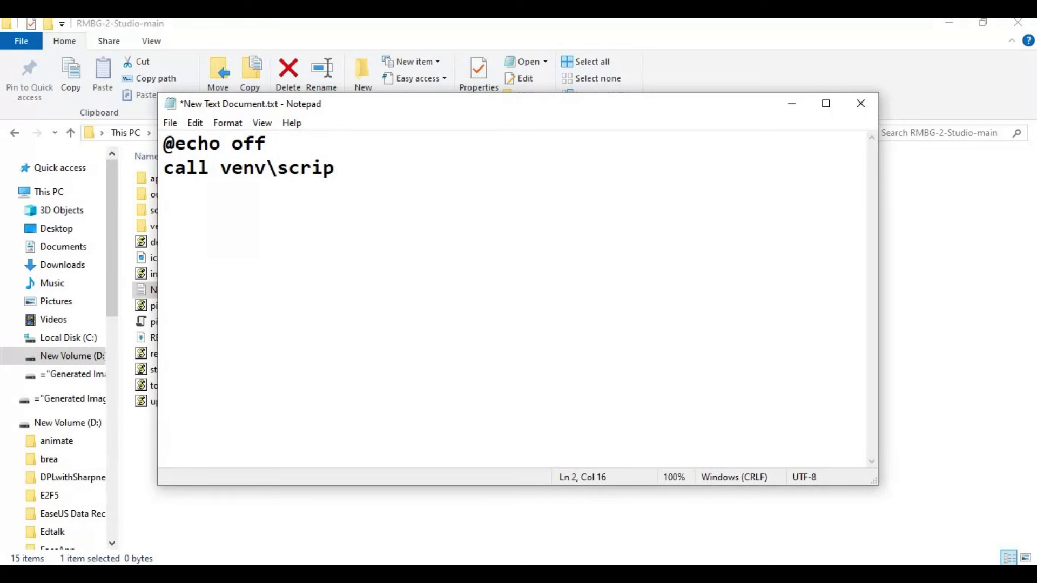
type("ts\\ac")
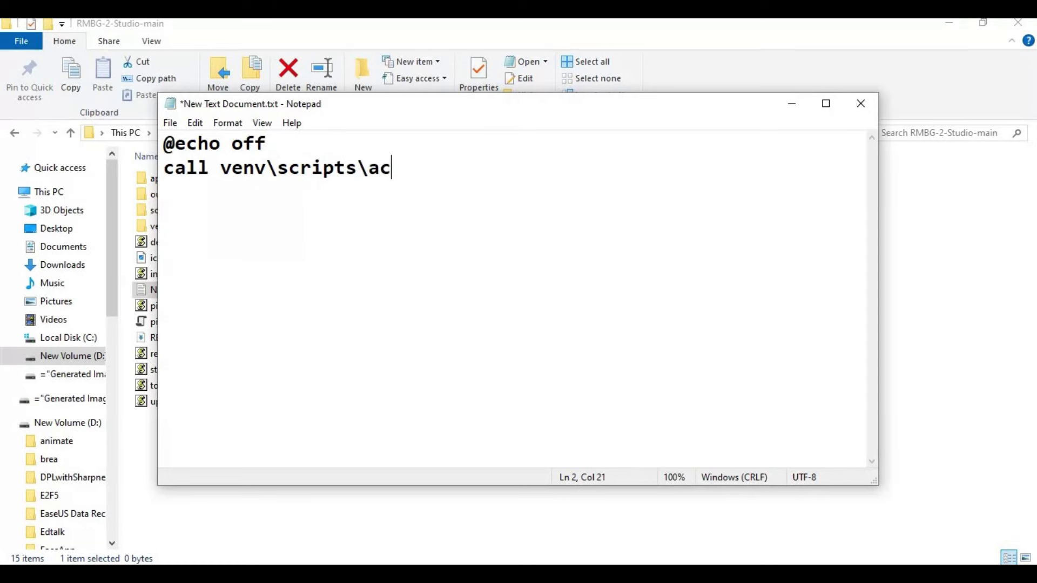
type("tivate")
key("Return")
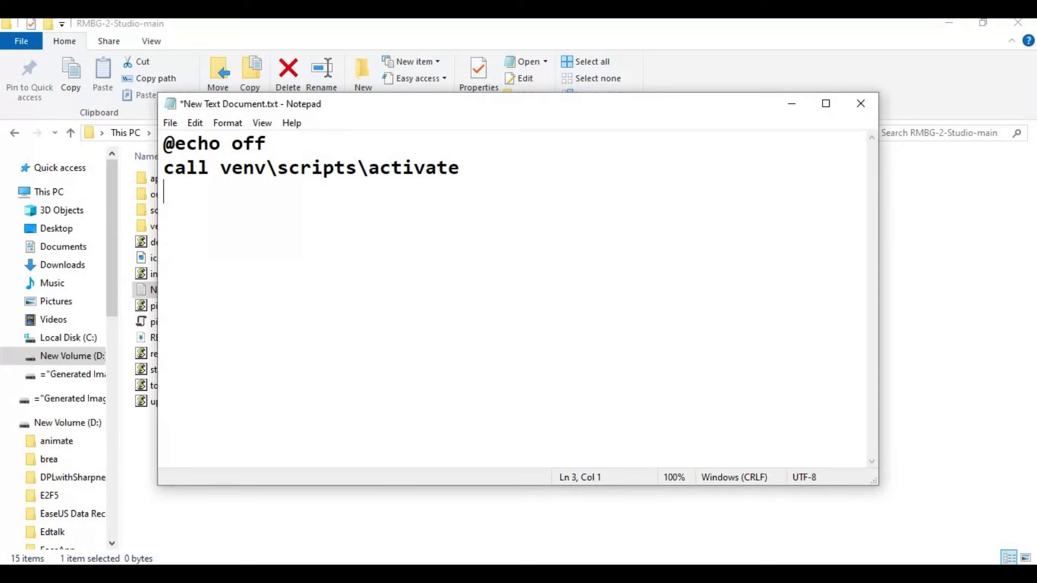
type("python")
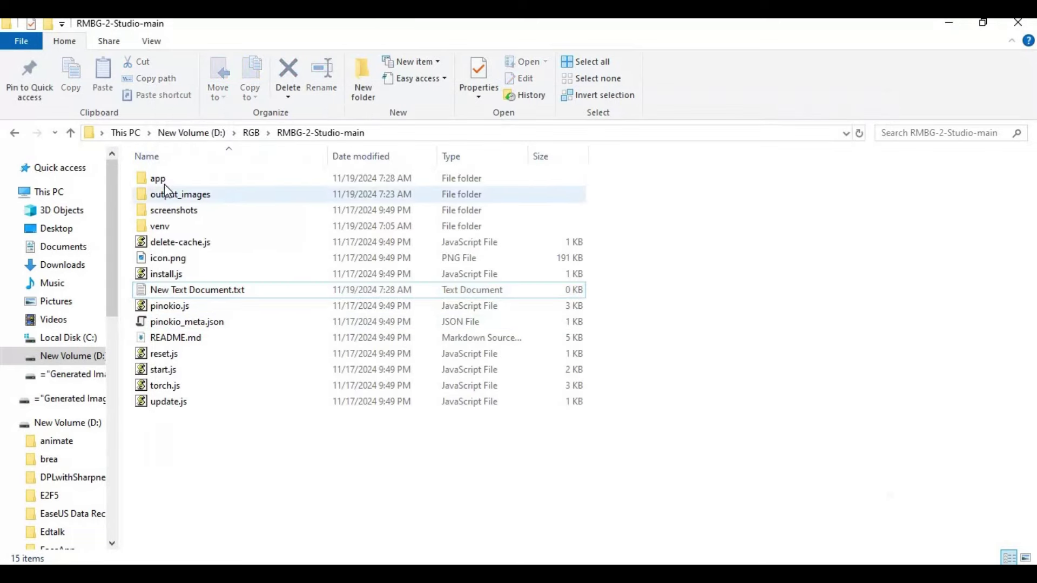
Copy the RMBG-2-Studio-main folder path from the Explorer address bar.
double_click(164, 182)
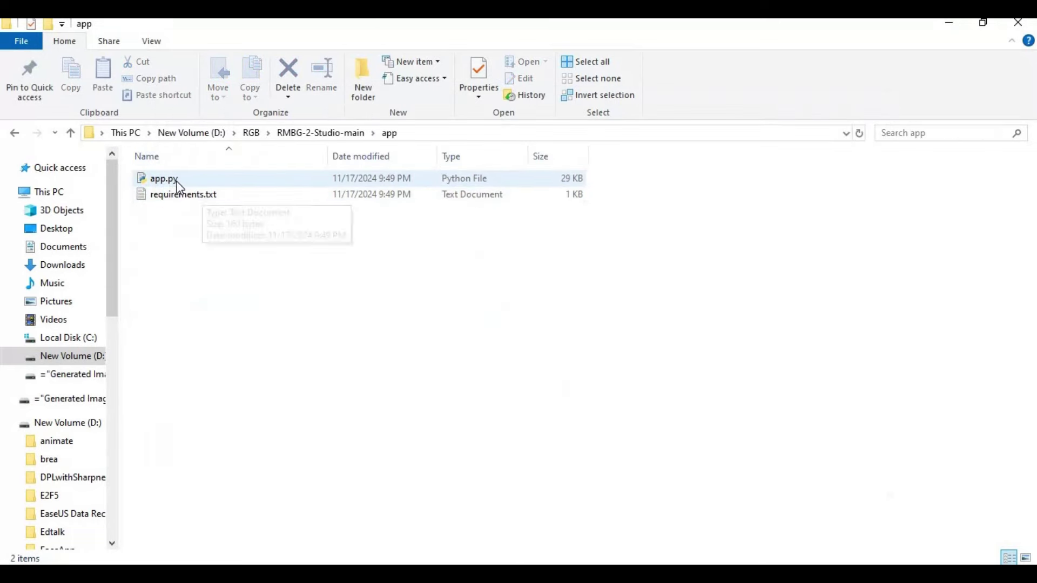
left_click(417, 134)
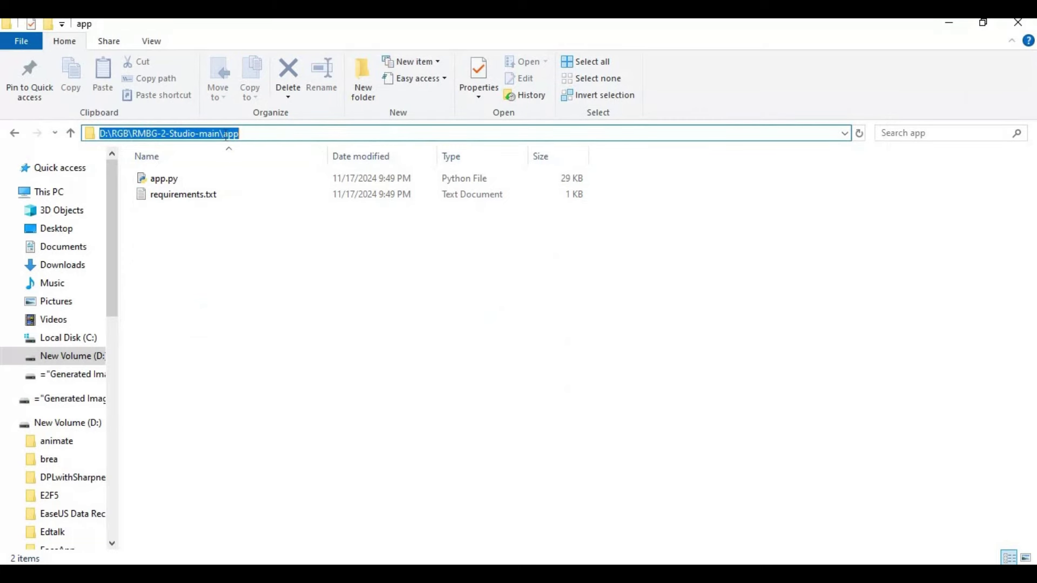
left_click(70, 132)
left_click(394, 134)
right_click(175, 134)
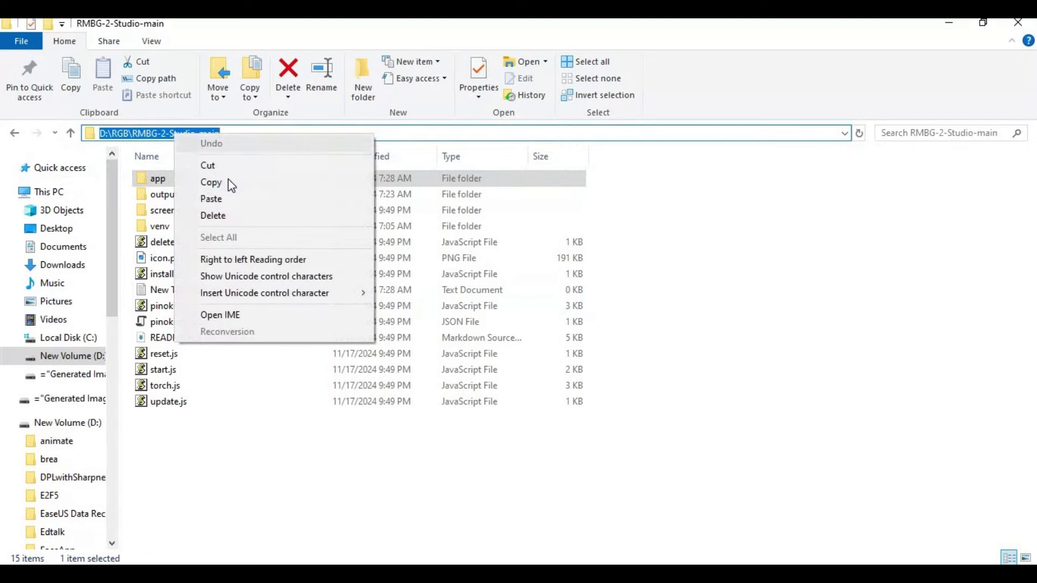
left_click(228, 179)
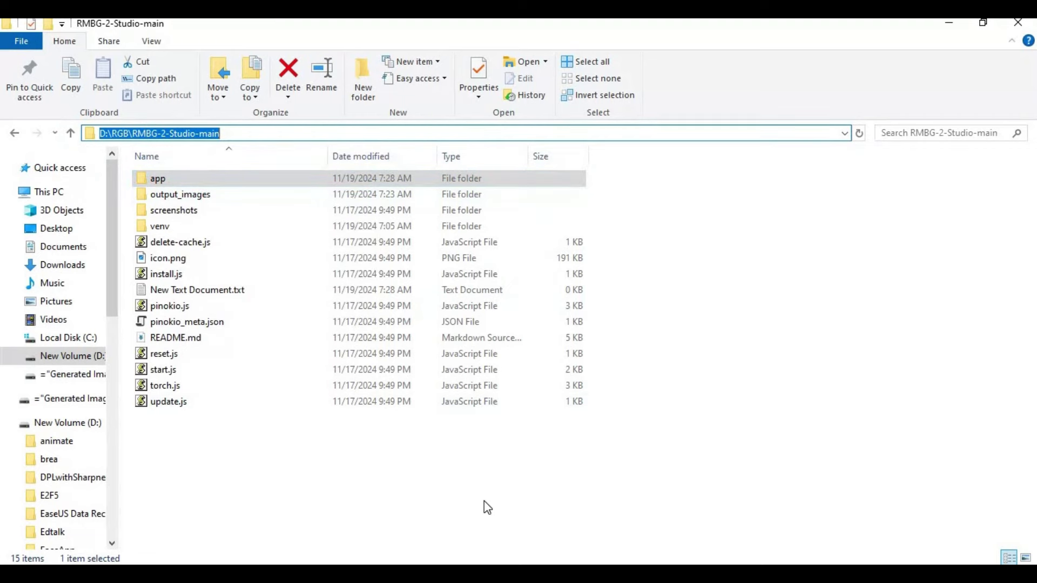
Complete the python line as D:\RGB\RMBG-2-Studio-main\app\app.py and add a 'pause' line.
key("alt+Tab")
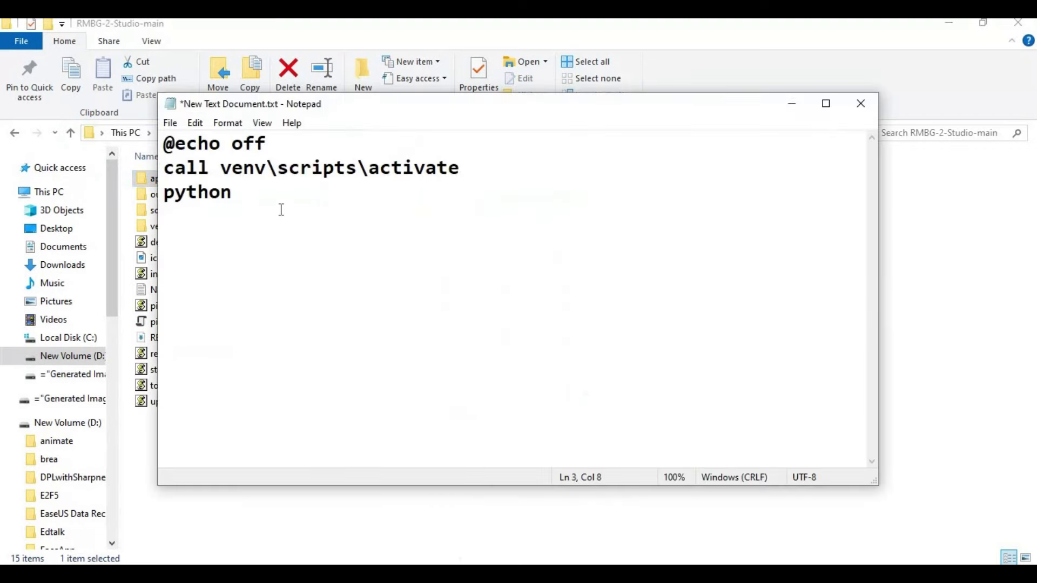
right_click(281, 211)
left_click(348, 283)
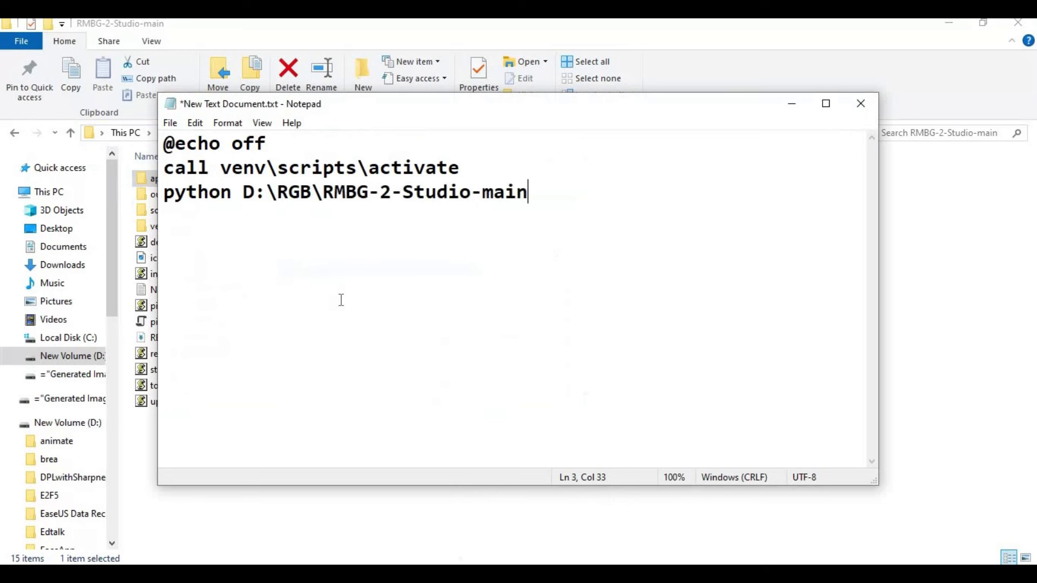
type("\\app\\")
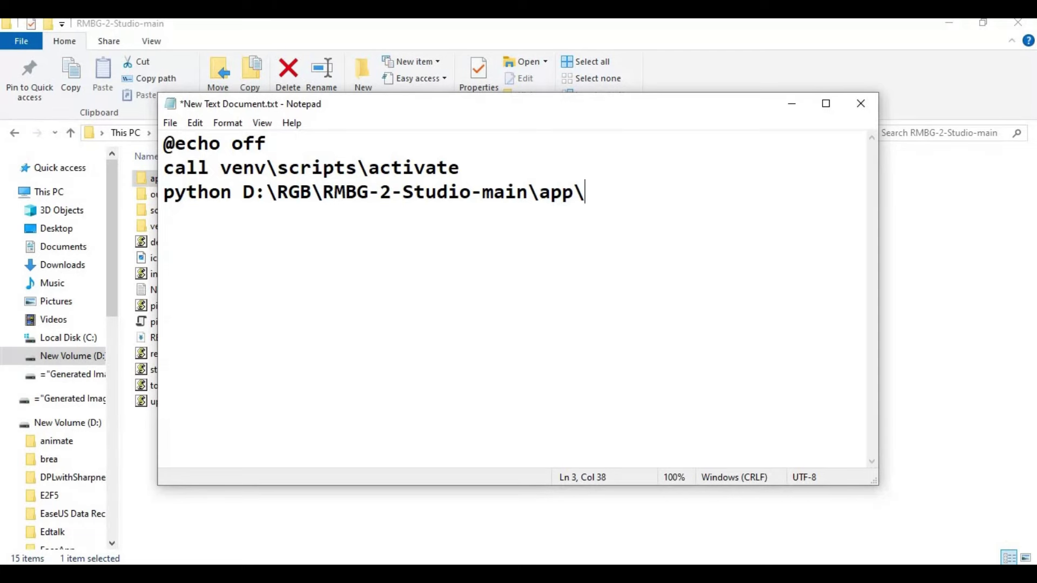
type("a")
type("pp")
type(".py")
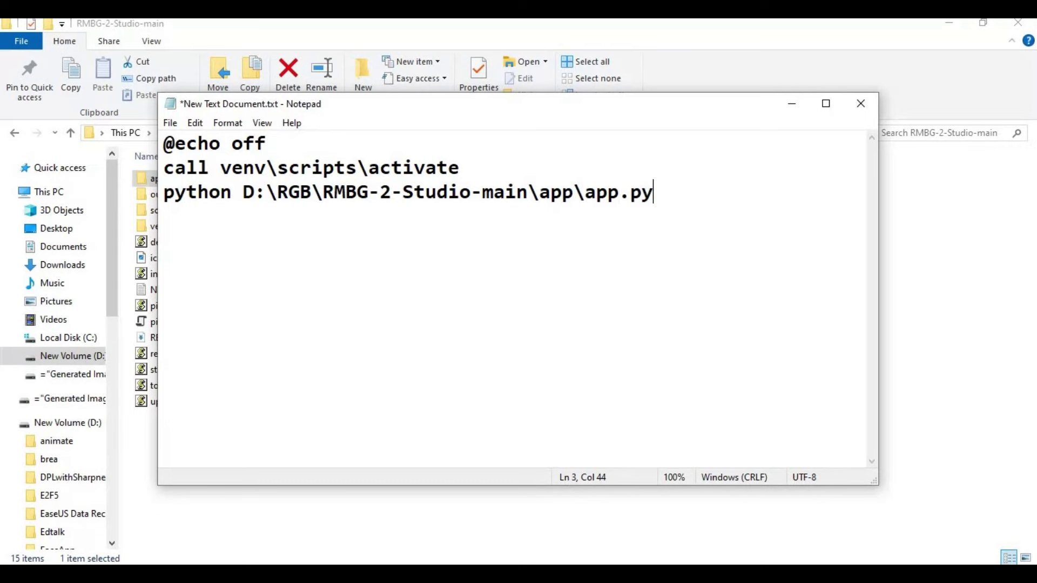
key("Return")
type("pause")
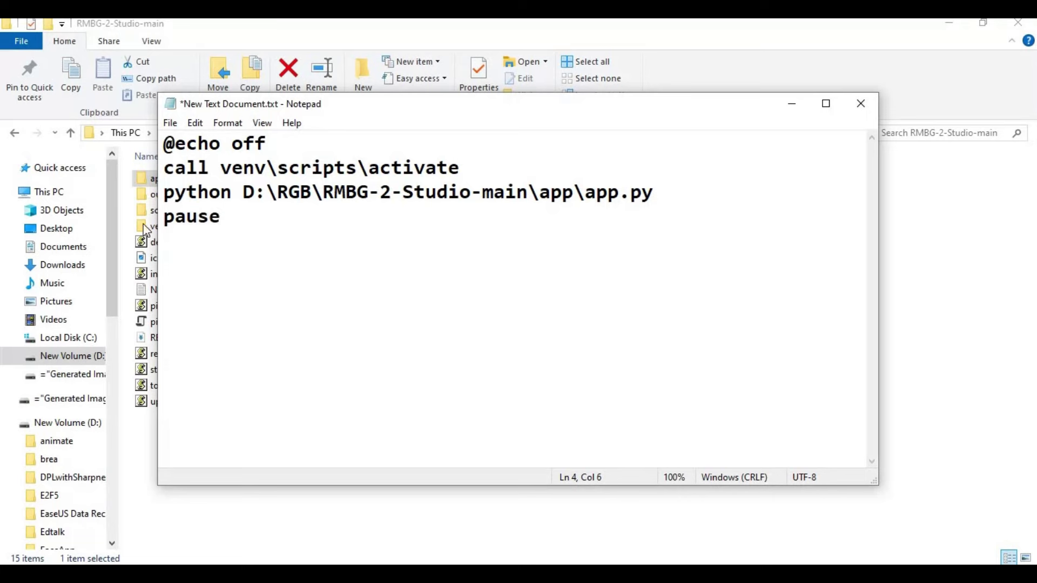
left_click(178, 125)
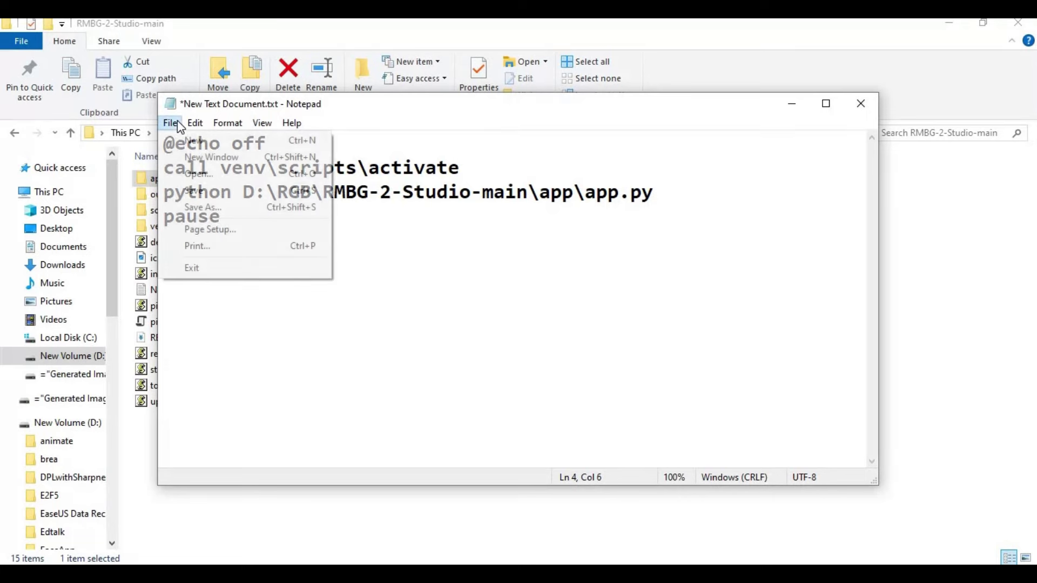
Save the script as Run.bat in RMBG-2-Studio-main and close Notepad.
left_click(218, 209)
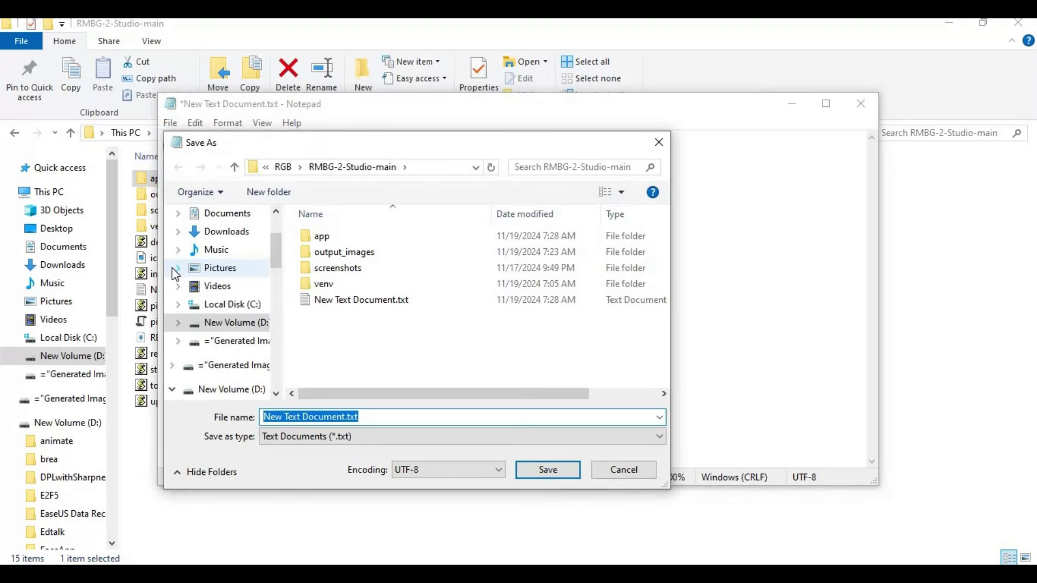
type("Ru")
type("ud")
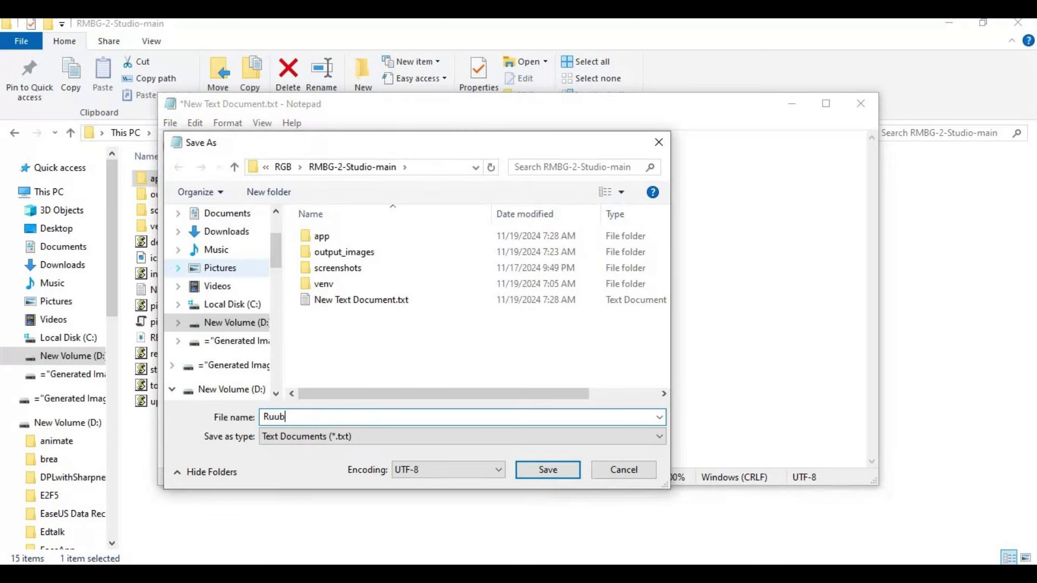
key("BackSpace")
key("BackSpace")
left_click(562, 478)
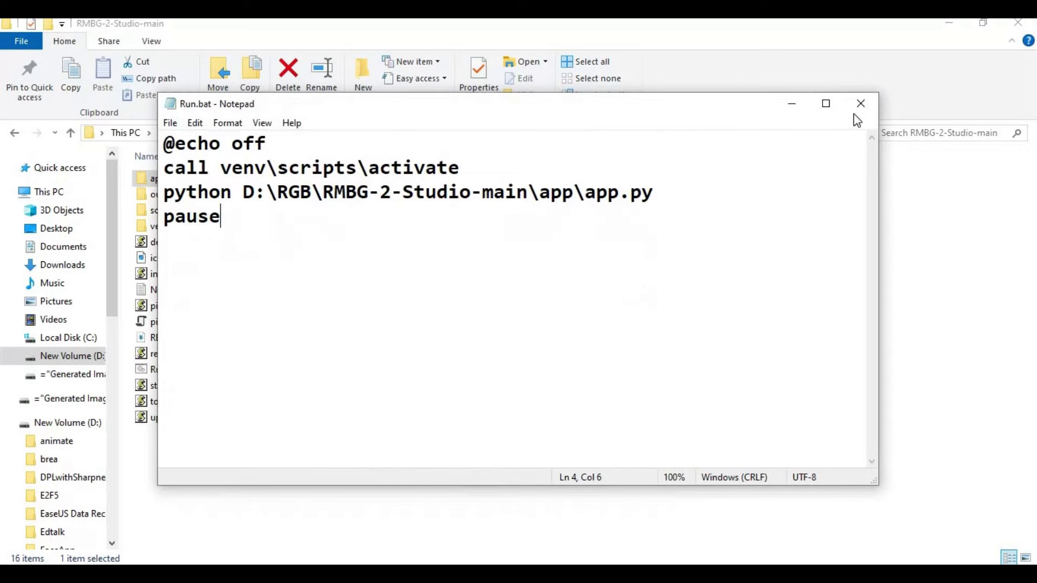
left_click(857, 111)
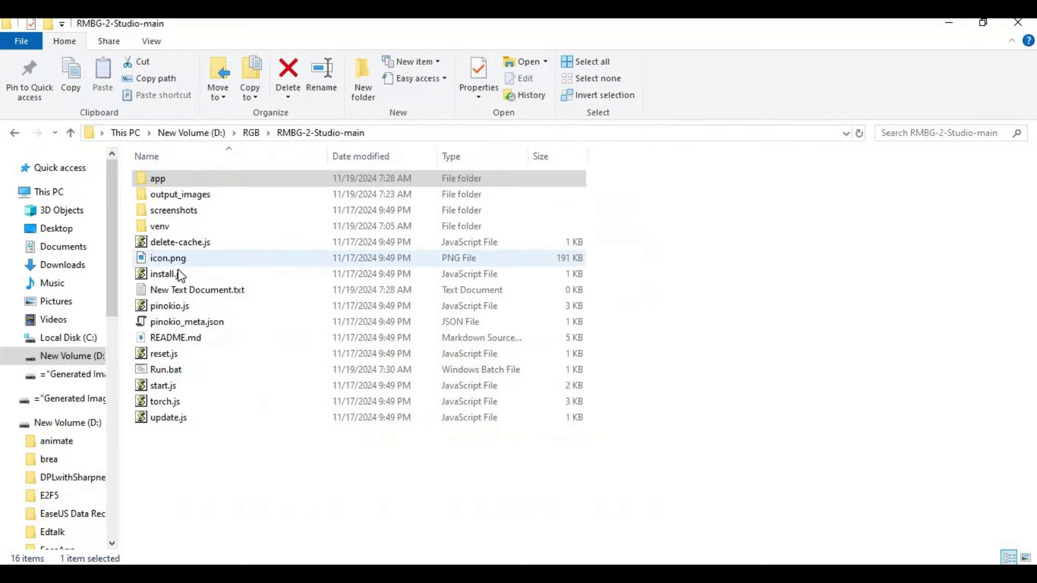
double_click(163, 369)
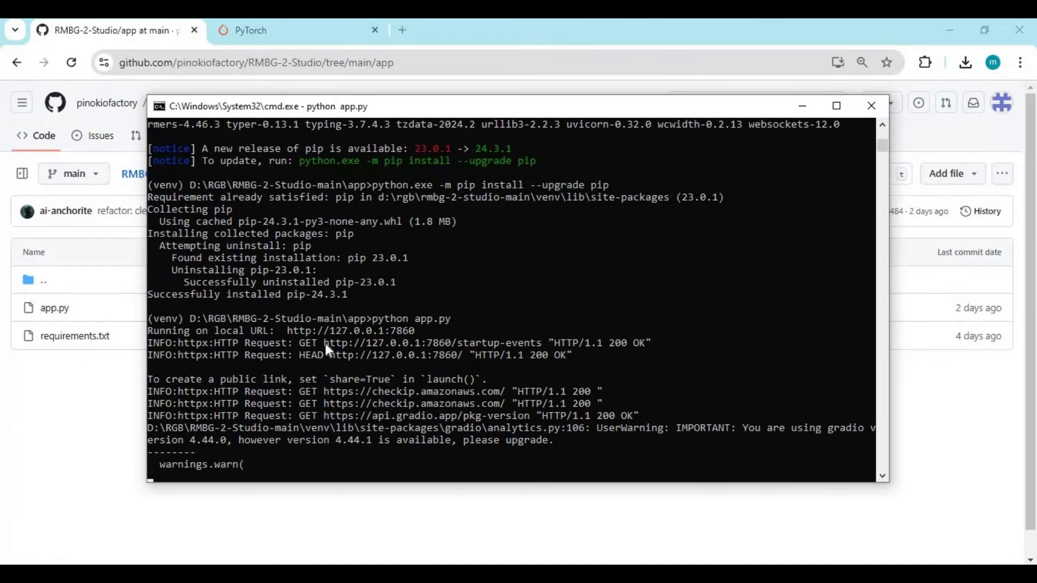
left_click_drag(325, 343, 440, 341)
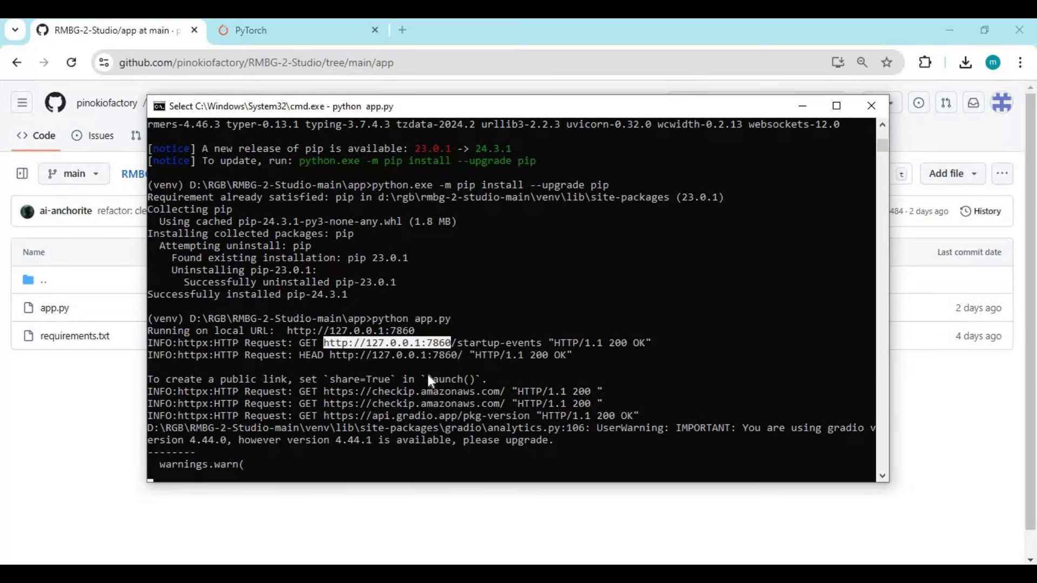
key("ctrl+c")
left_click(404, 31)
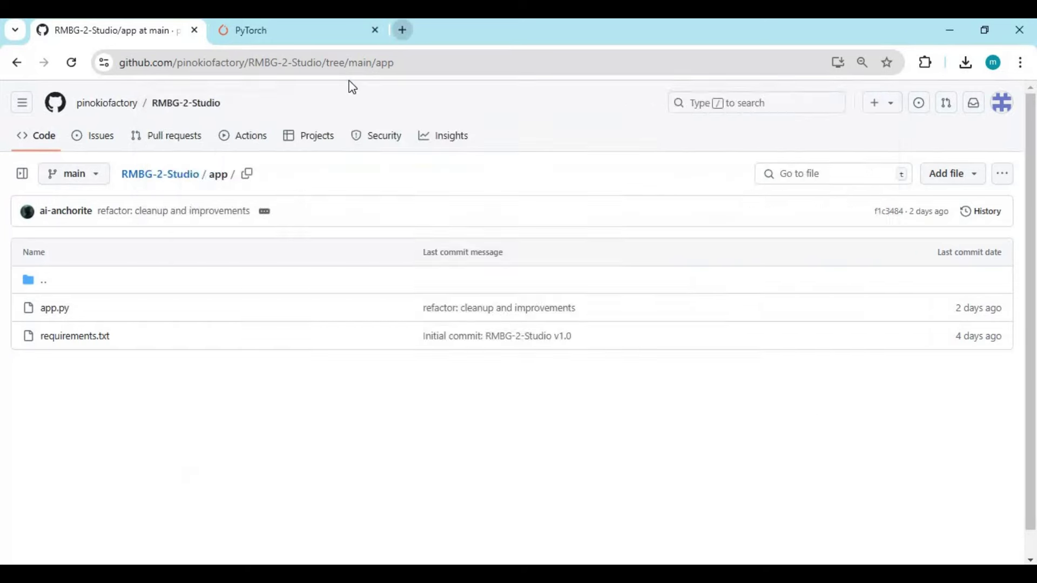
key("ctrl+v")
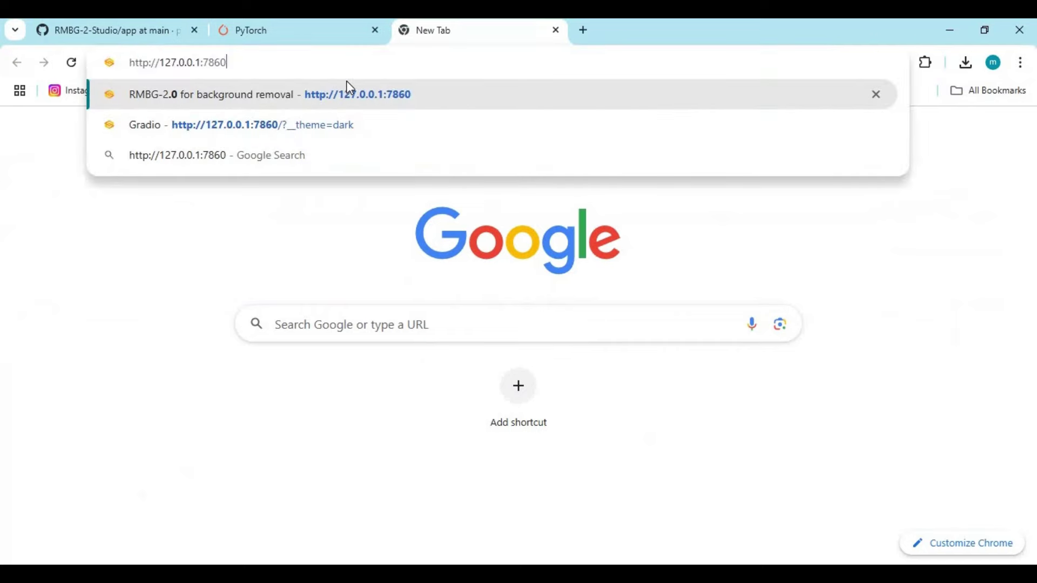
key("Return")
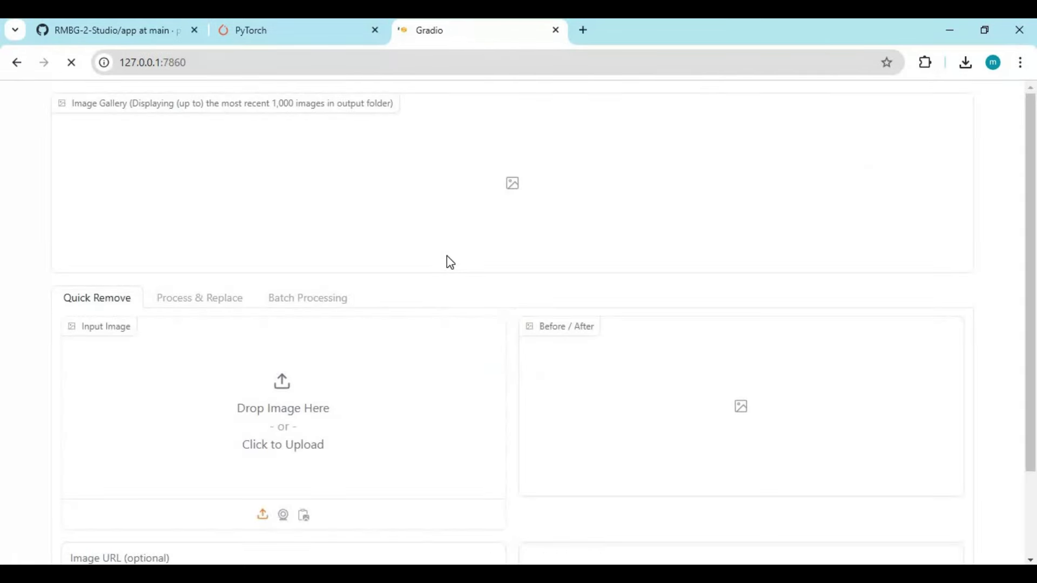
scroll(461, 302, "down", 2)
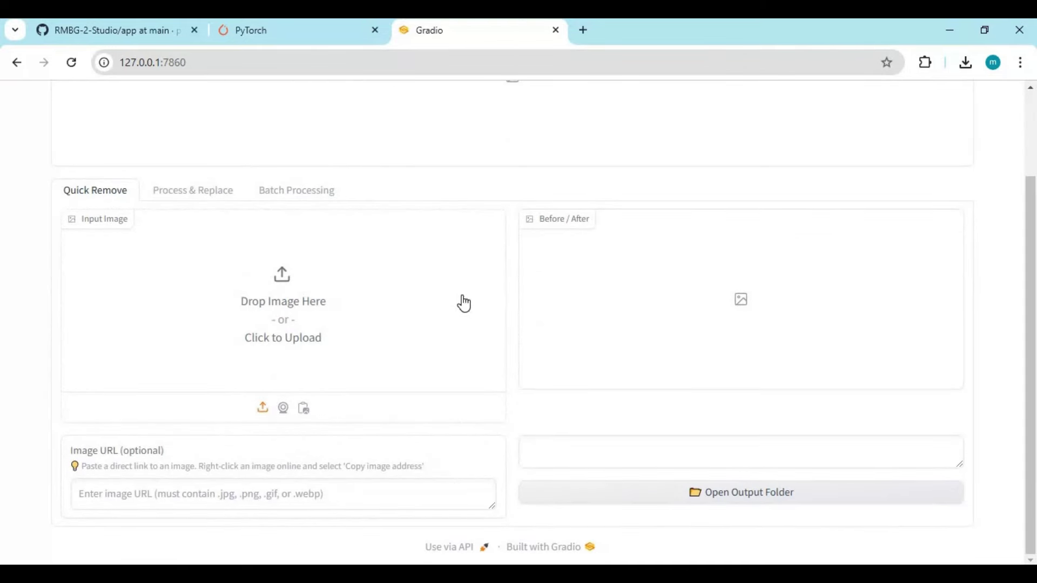
scroll(464, 304, "up", 2)
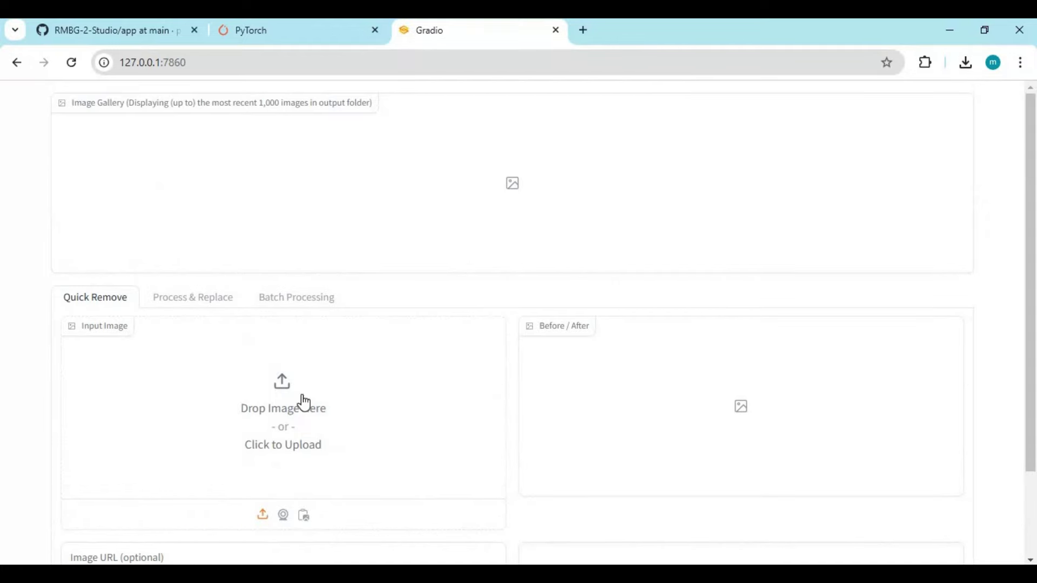
left_click(333, 340)
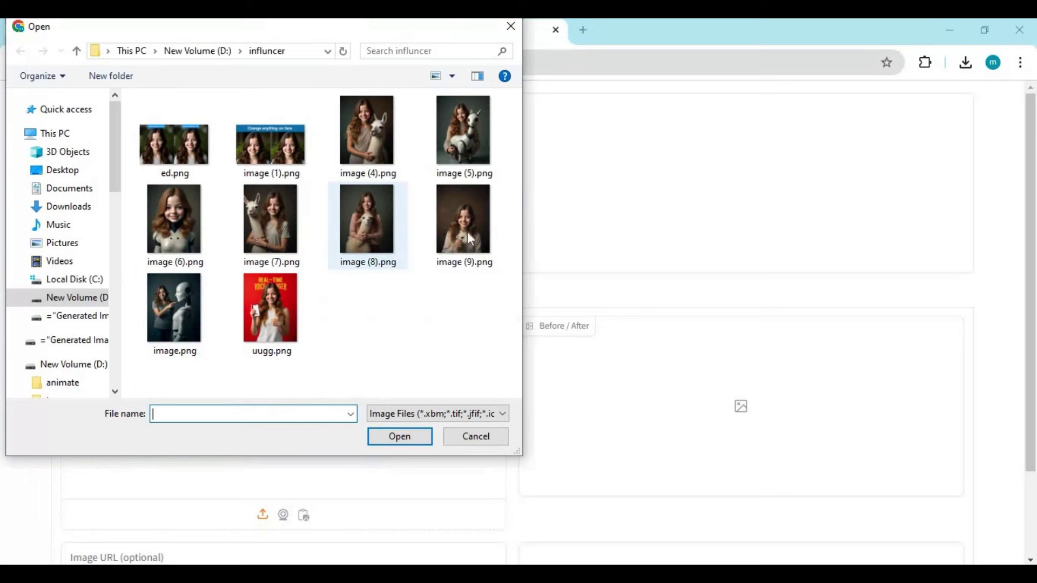
Upload image (4).png, the girl with the llama, as the input photo.
double_click(373, 157)
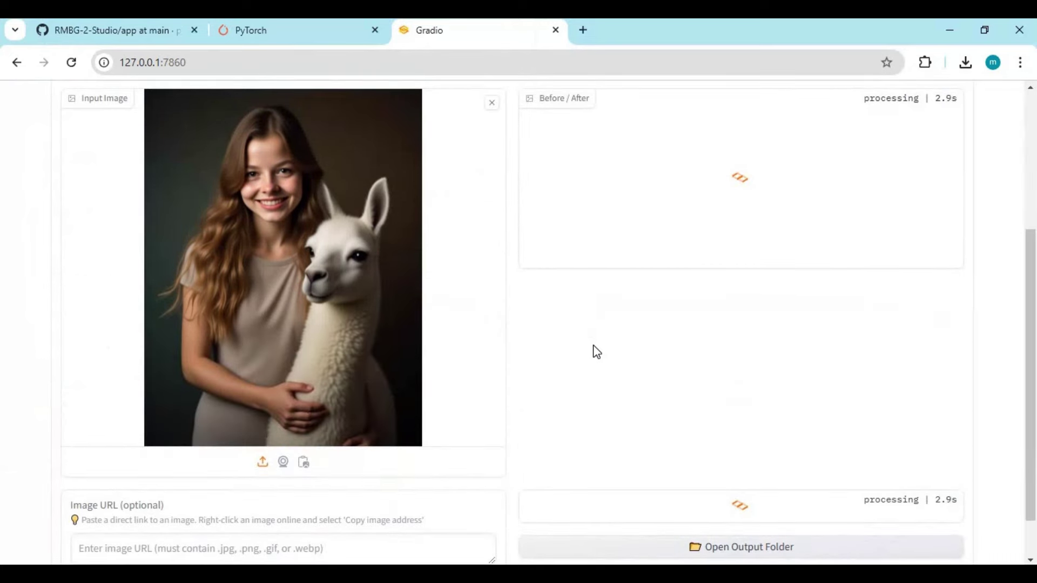
scroll(597, 351, "up", 1)
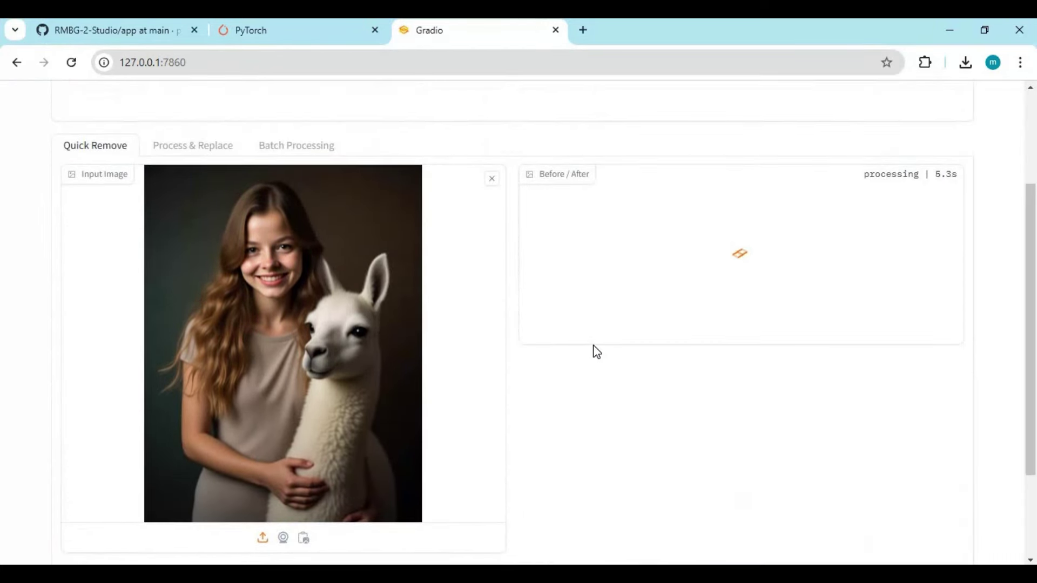
scroll(597, 352, "down", 1)
key("alt+Tab")
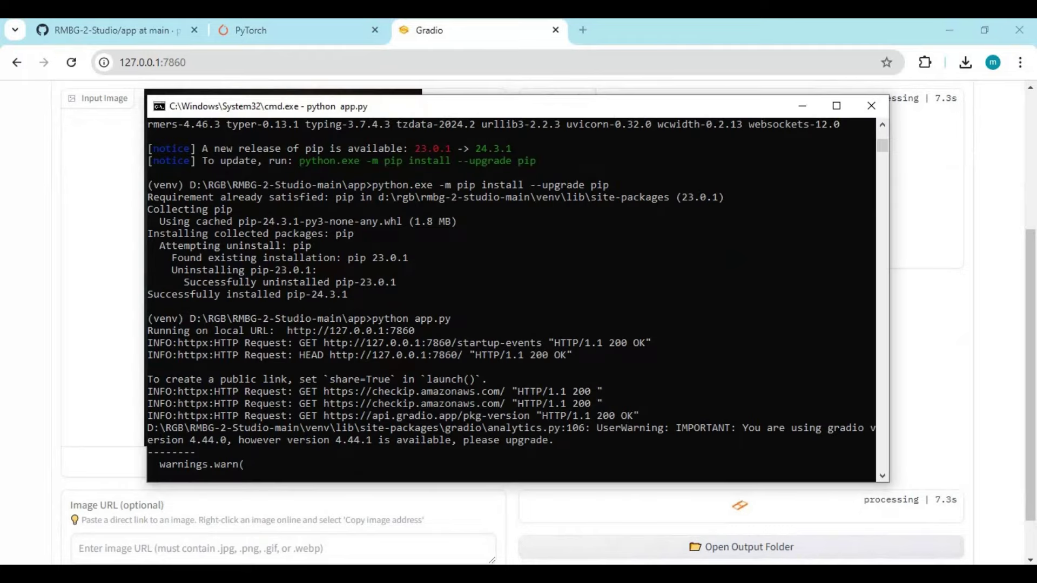
key("alt+Tab")
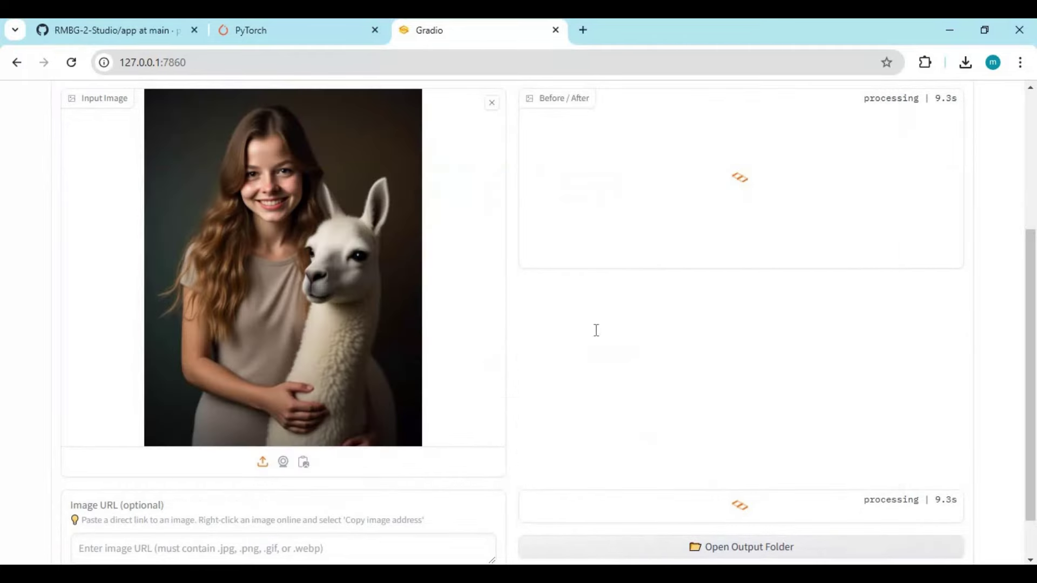
scroll(621, 294, "up", 4)
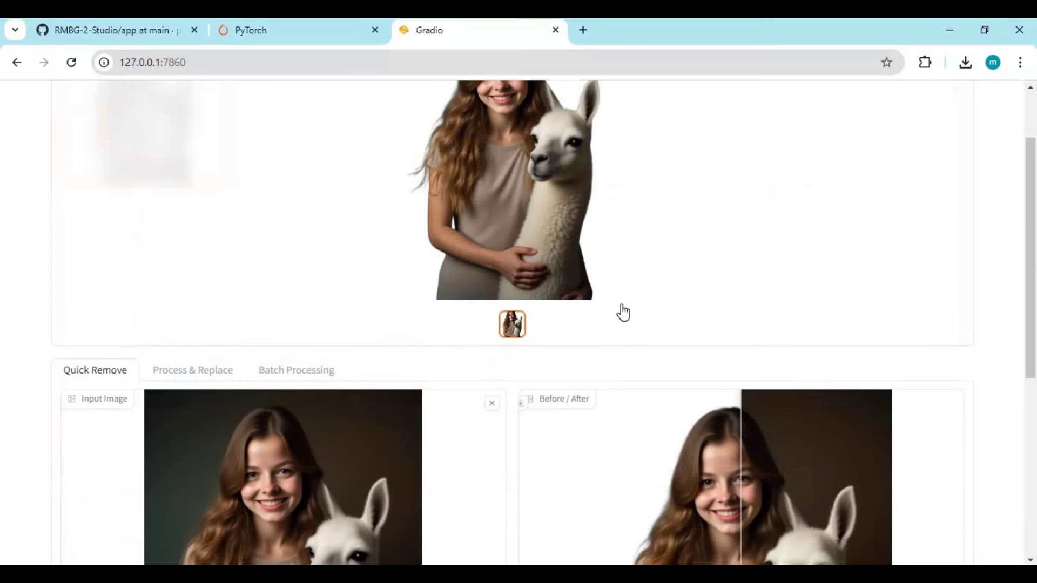
scroll(621, 310, "up", 2)
scroll(621, 311, "down", 4)
scroll(757, 411, "down", 2)
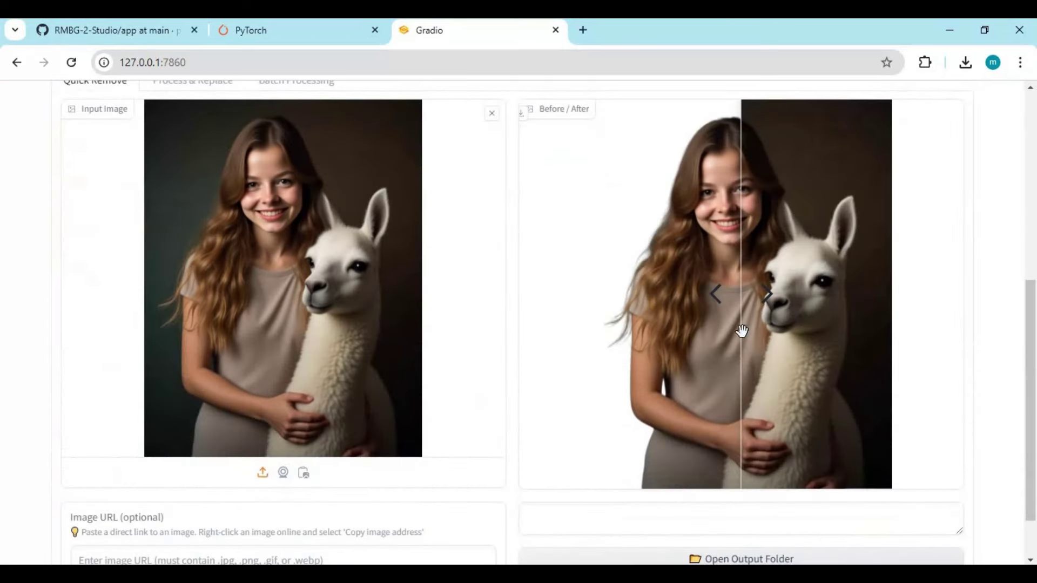
Drag the Before/After slider to compare the dark original with the cut-out.
left_click_drag(820, 301, 921, 303)
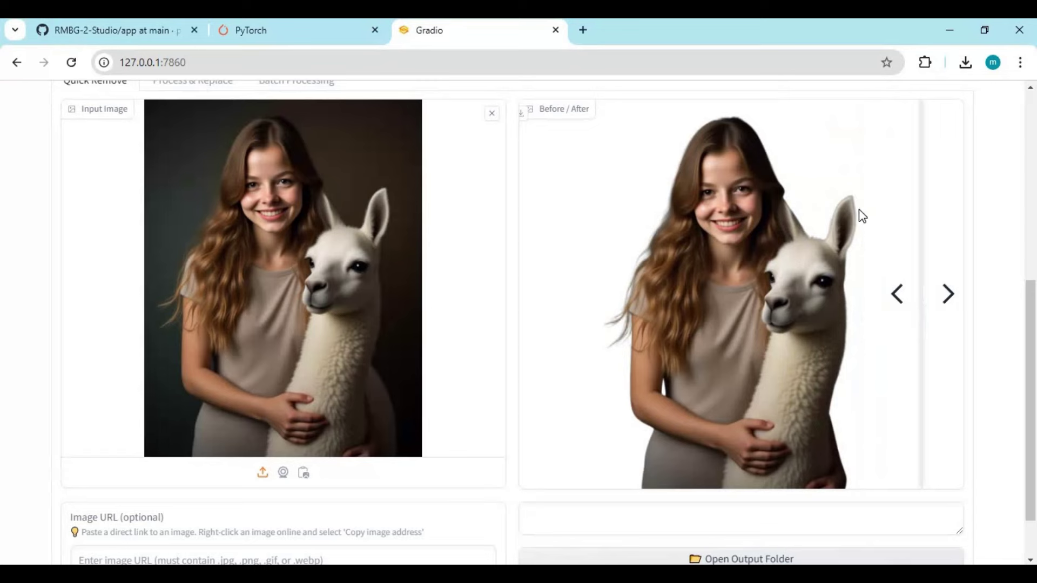
scroll(481, 278, "up", 7)
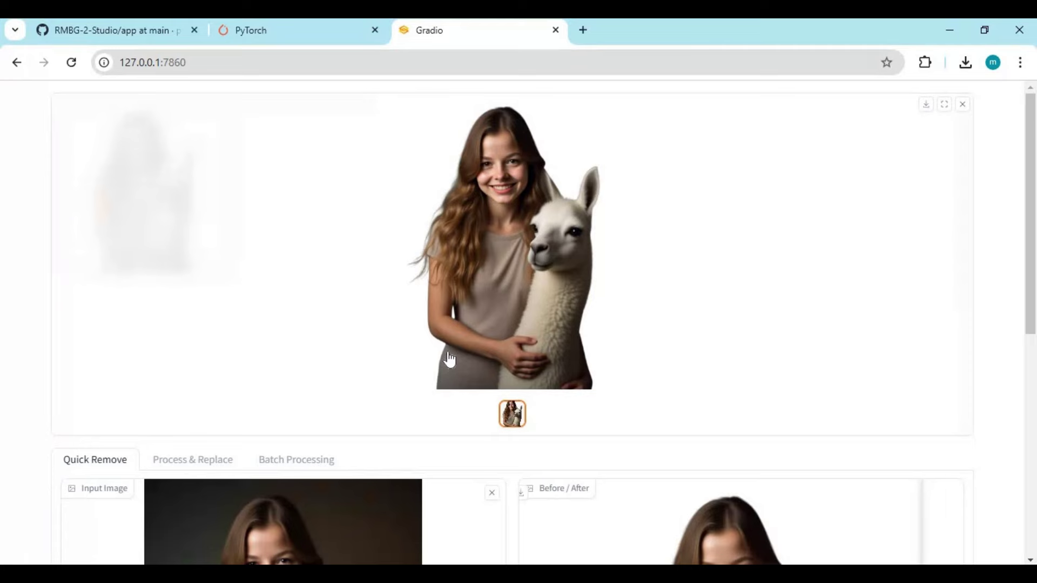
scroll(556, 354, "down", 8)
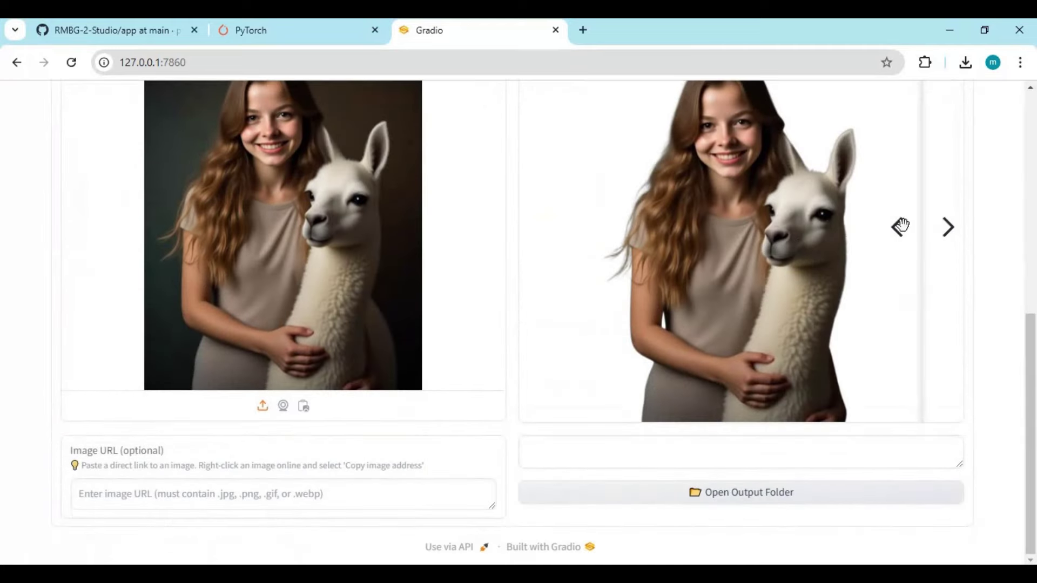
left_click_drag(901, 224, 975, 270)
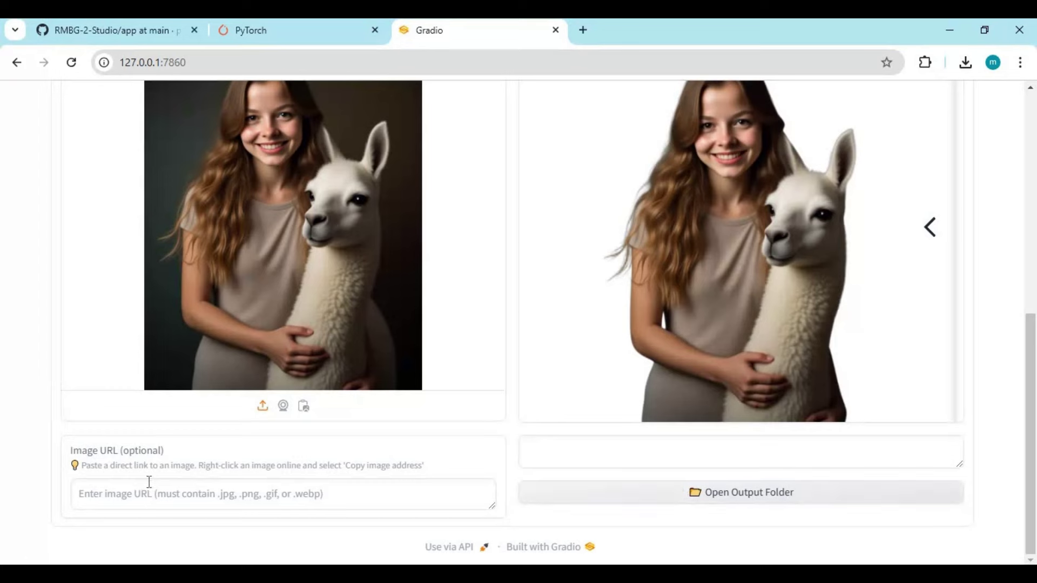
left_click(162, 498)
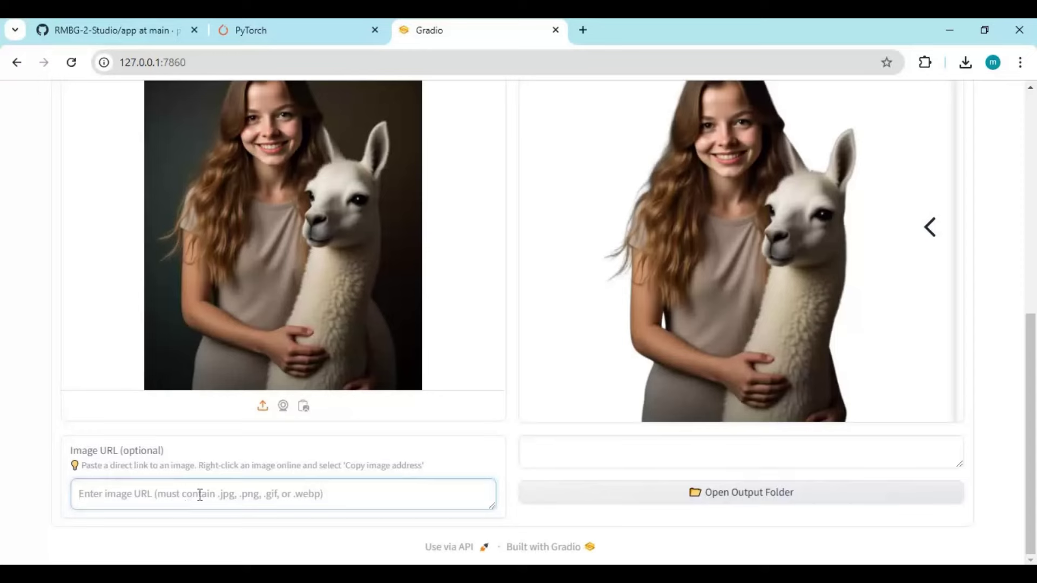
scroll(274, 393, "up", 8)
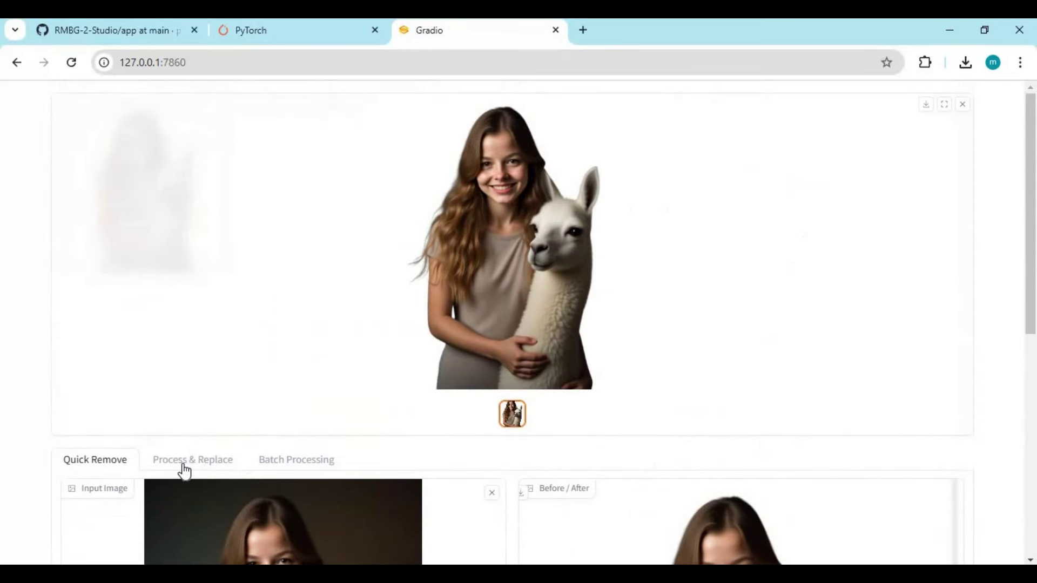
In Process & Replace, upload the red-jacket girl photo and download.jpeg as the background.
left_click(182, 469)
scroll(354, 419, "down", 6)
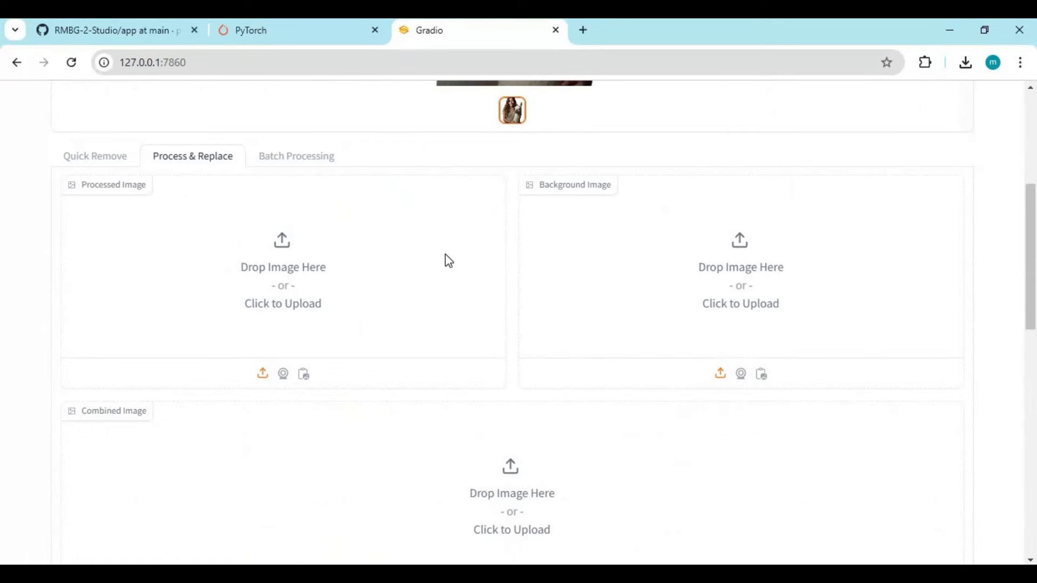
left_click(398, 315)
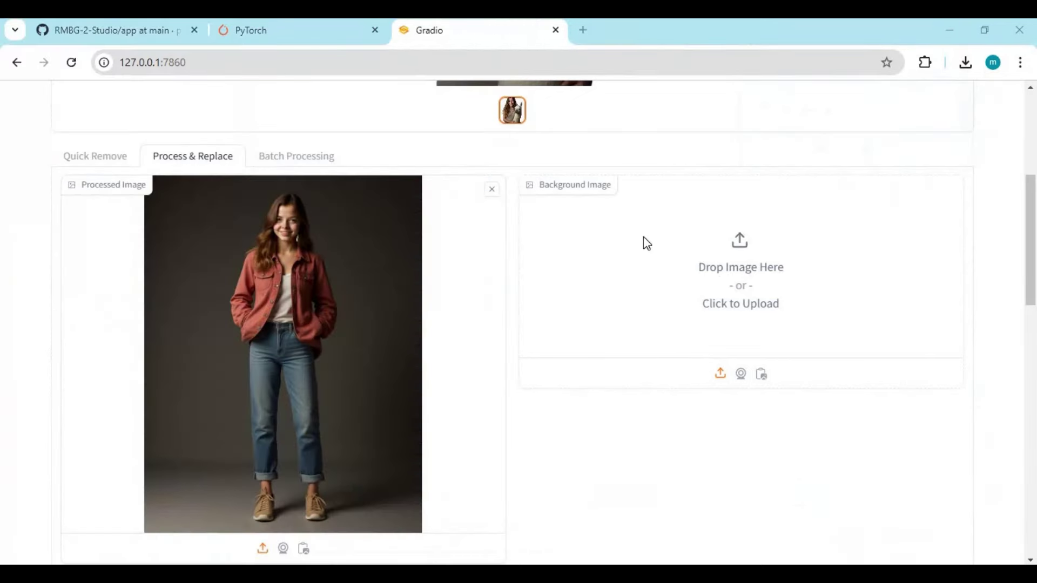
left_click(643, 241)
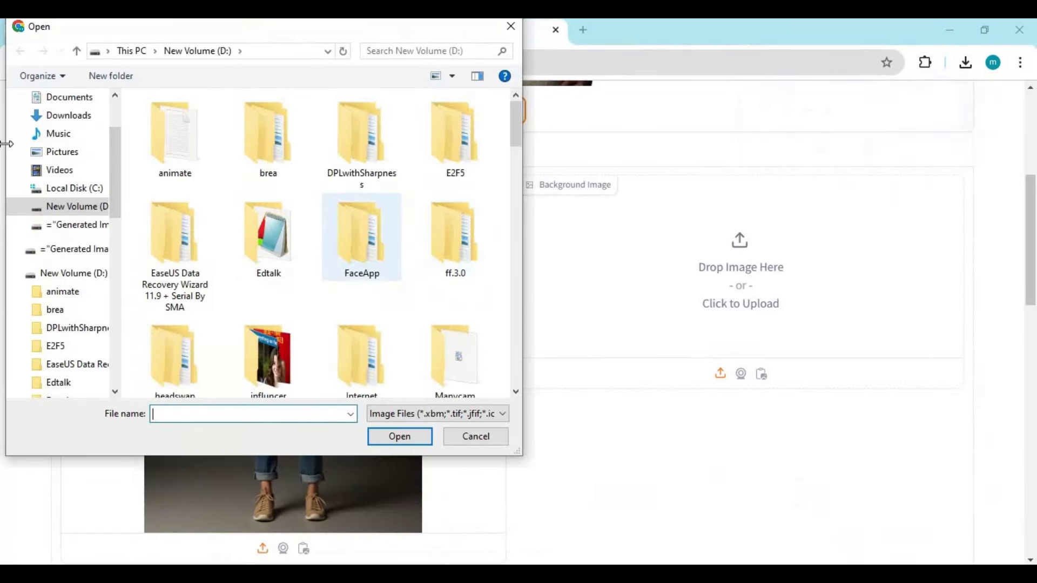
left_click(58, 115)
double_click(187, 170)
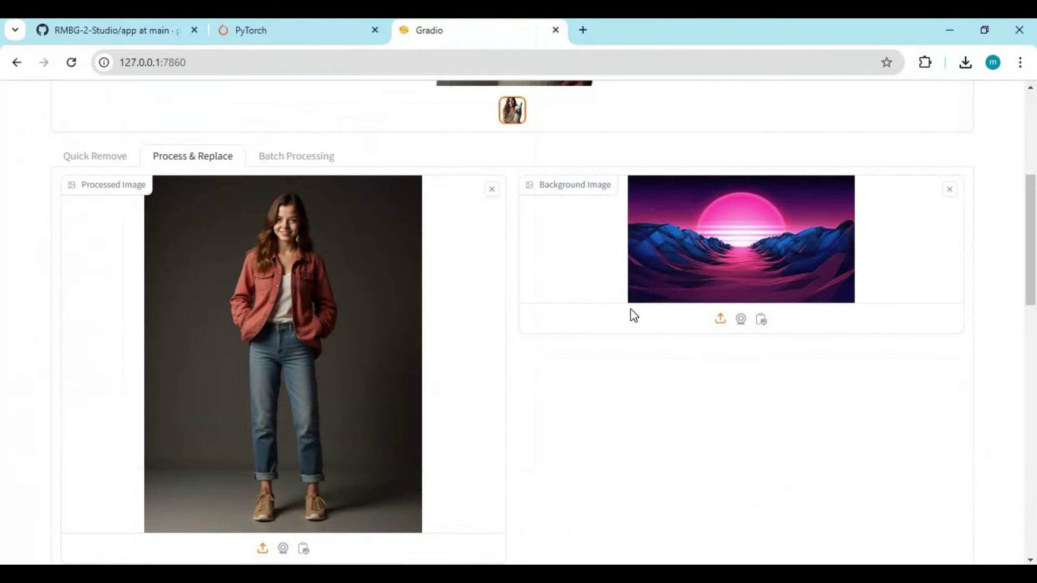
scroll(633, 321, "down", 10)
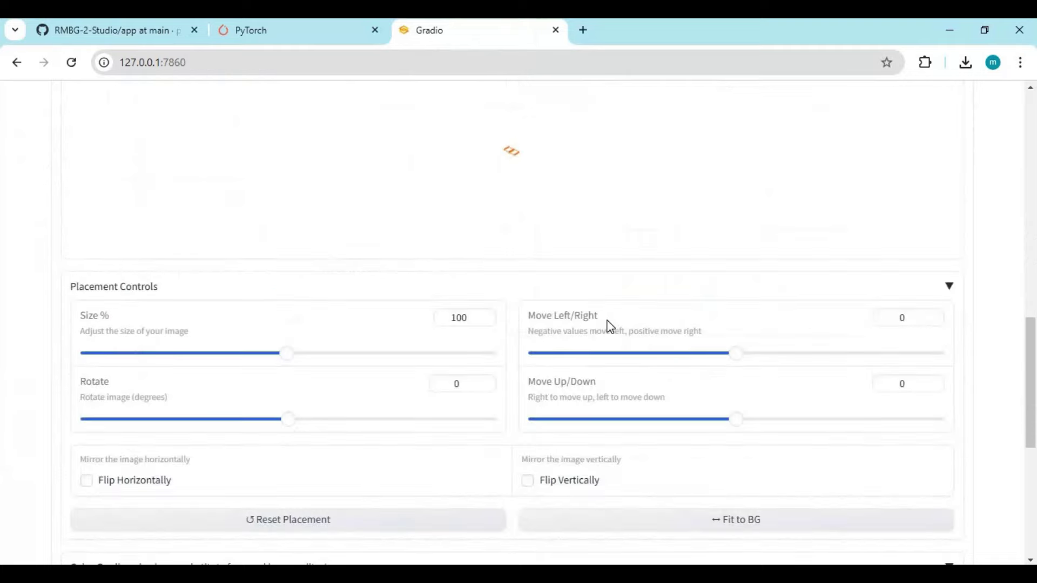
scroll(610, 327, "up", 4)
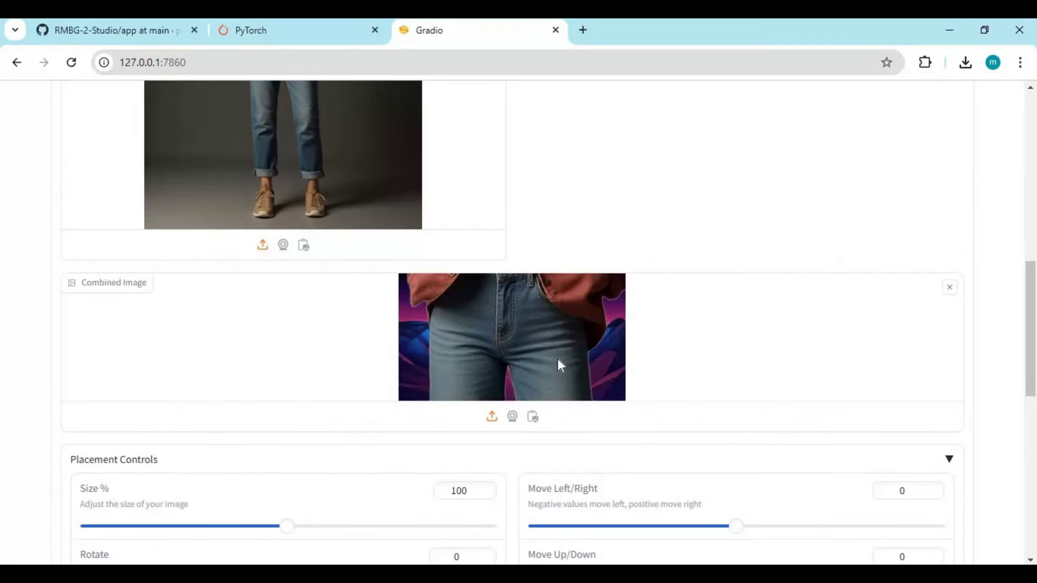
scroll(386, 373, "down", 4)
scroll(415, 370, "up", 1)
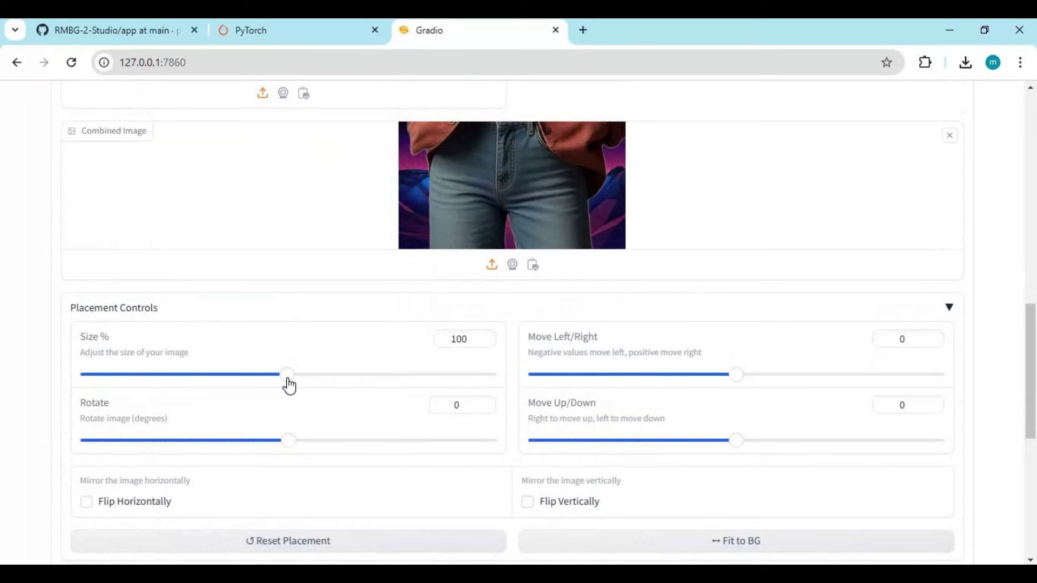
Drag the Size % slider from 100 down to 42, then down to 13.
left_click_drag(290, 386, 171, 382)
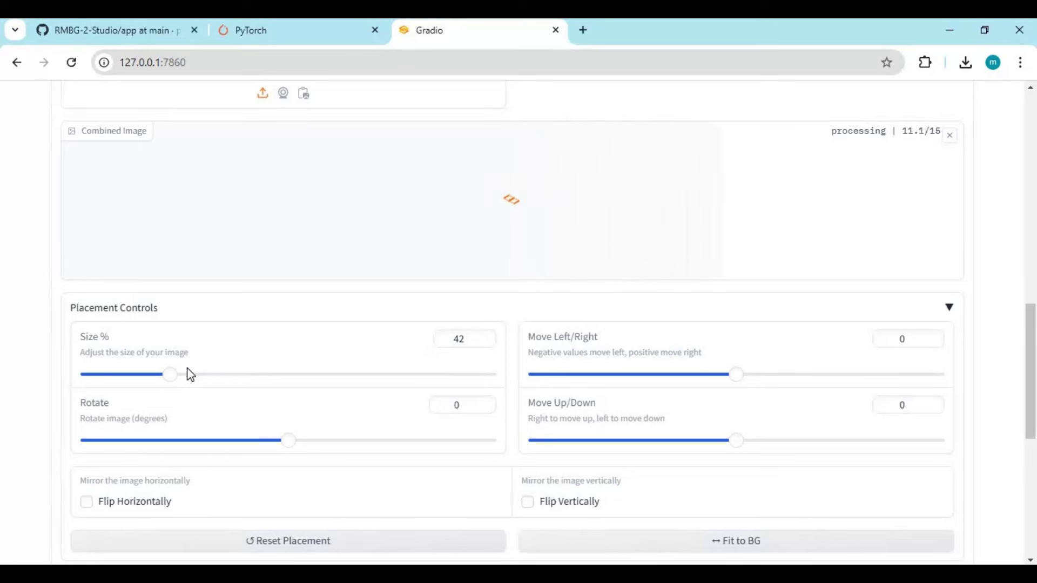
scroll(187, 373, "up", 1)
left_click_drag(160, 451, 112, 450)
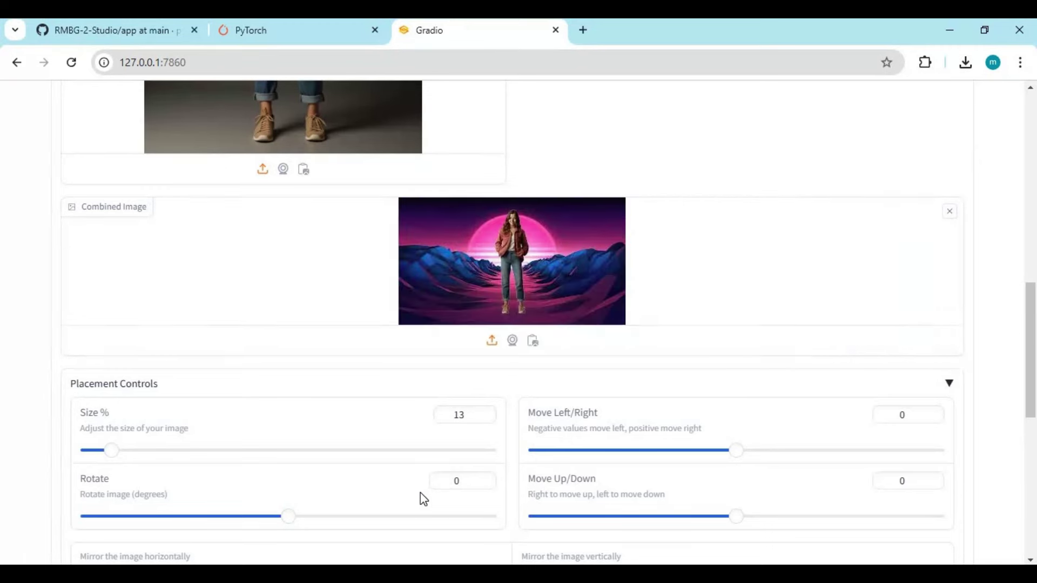
scroll(203, 478, "down", 2)
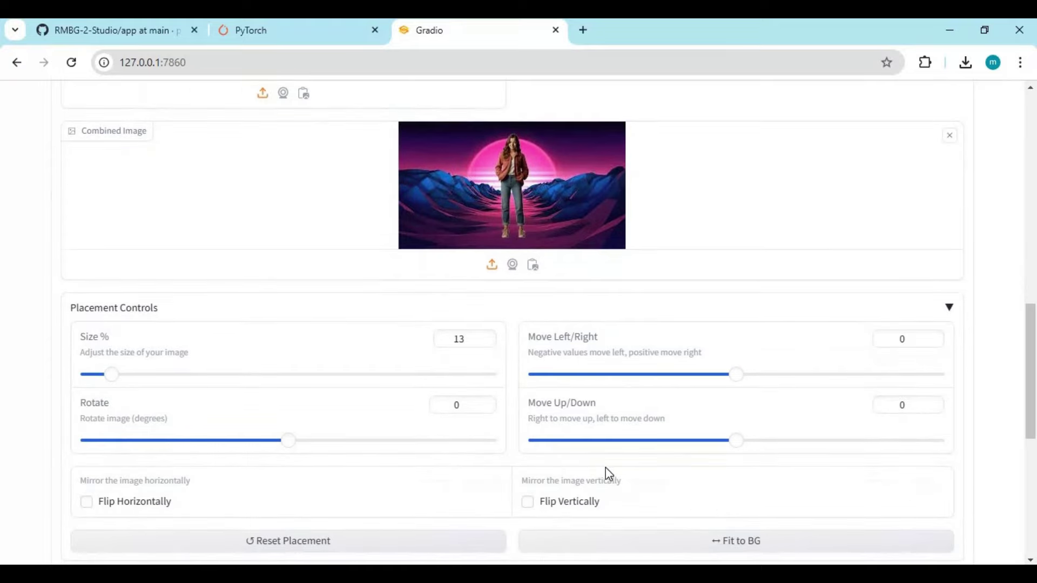
scroll(302, 378, "down", 3)
scroll(505, 324, "down", 3)
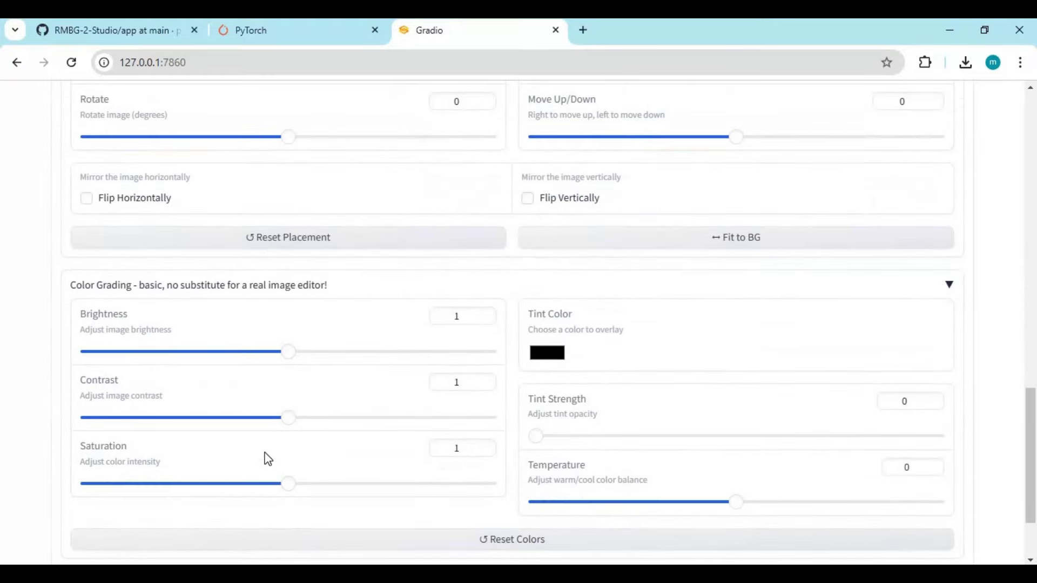
Open the Batch Processing tab and scroll through its upload area and Status box.
scroll(280, 443, "down", 2)
scroll(284, 420, "up", 15)
scroll(302, 427, "up", 3)
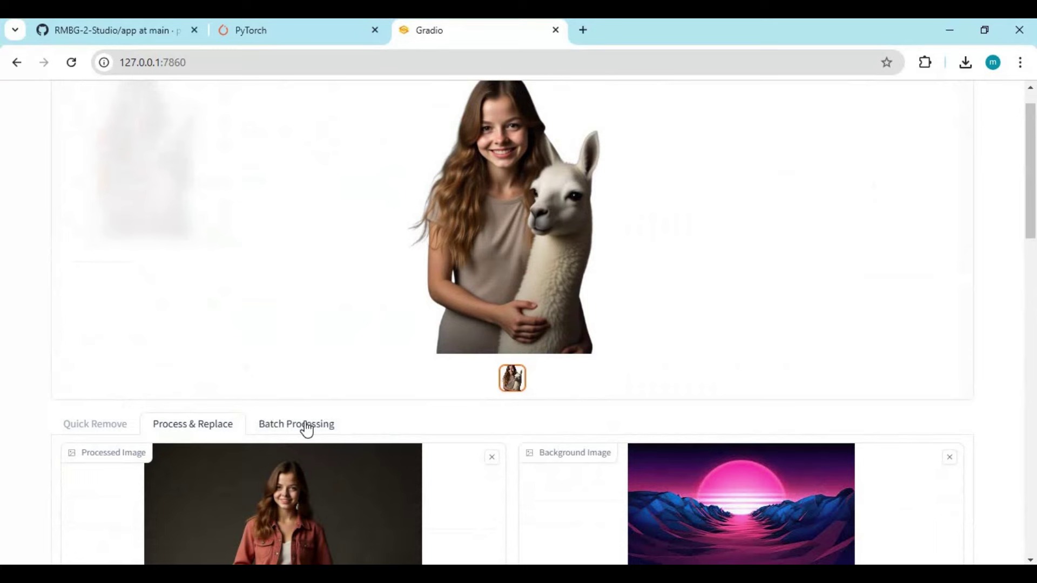
left_click(302, 427)
scroll(216, 378, "down", 4)
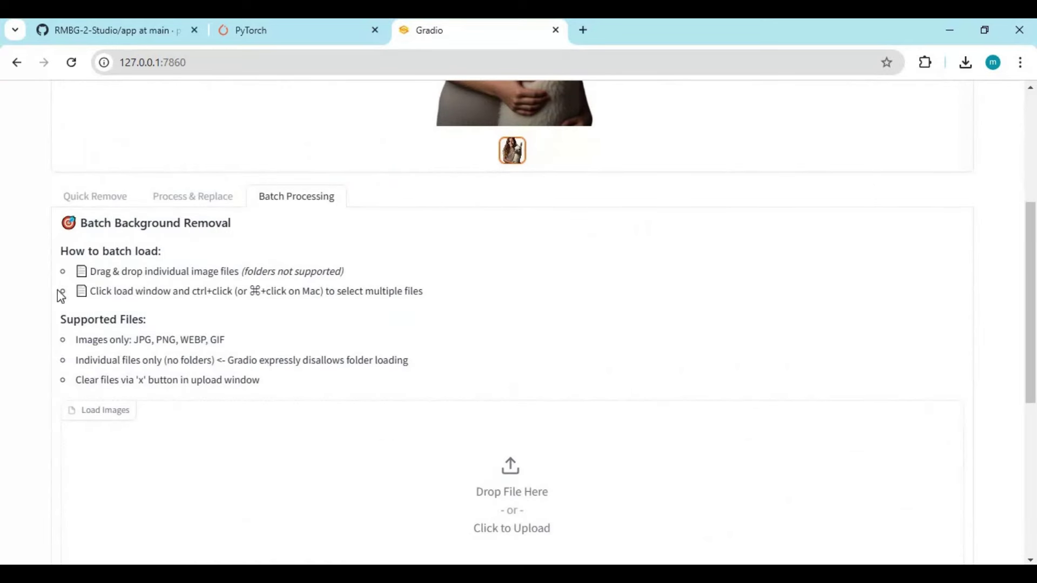
scroll(324, 424, "down", 1)
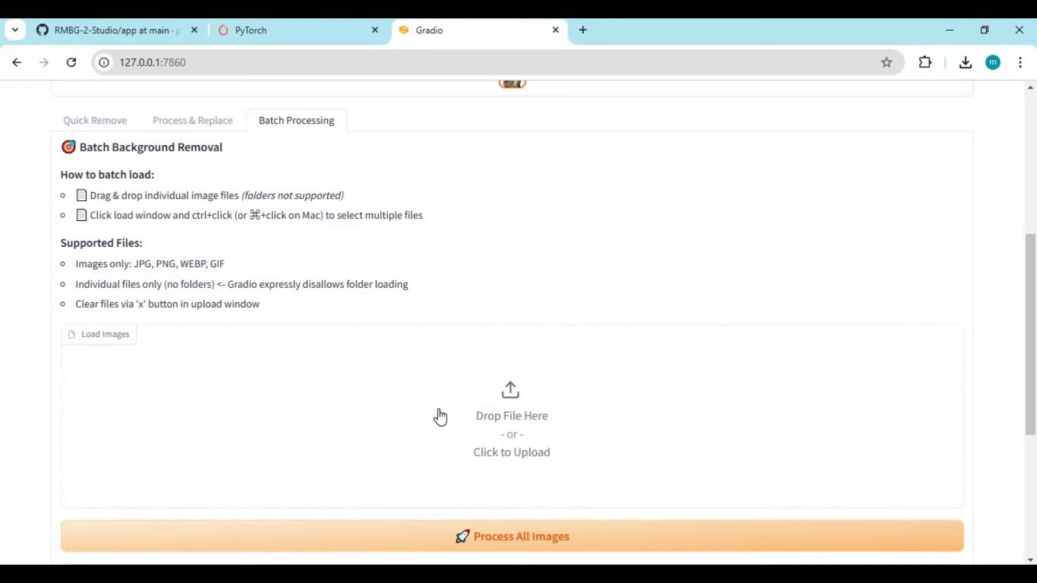
scroll(438, 418, "down", 4)
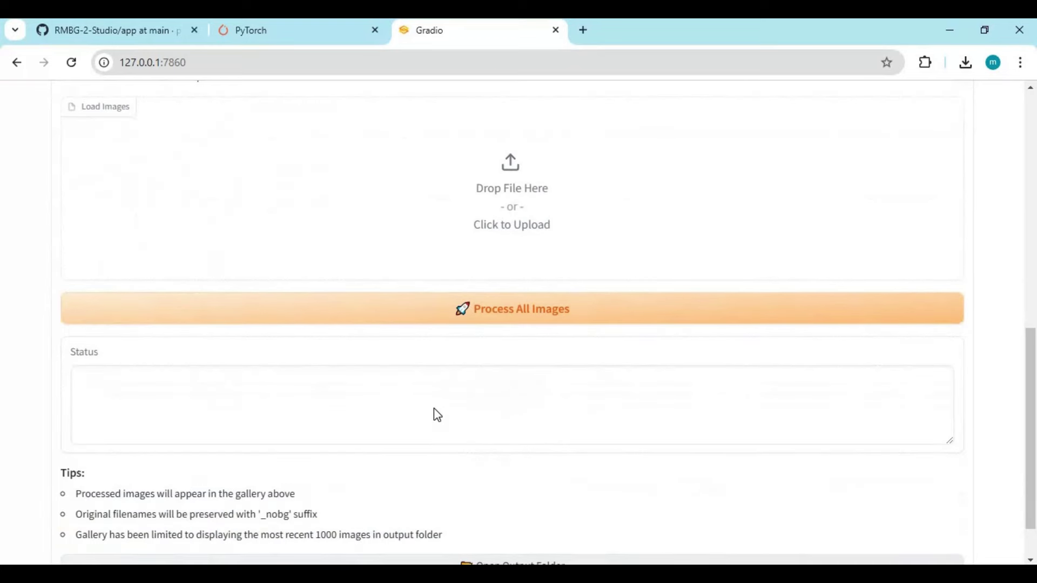
scroll(437, 415, "down", 1)
scroll(434, 415, "up", 11)
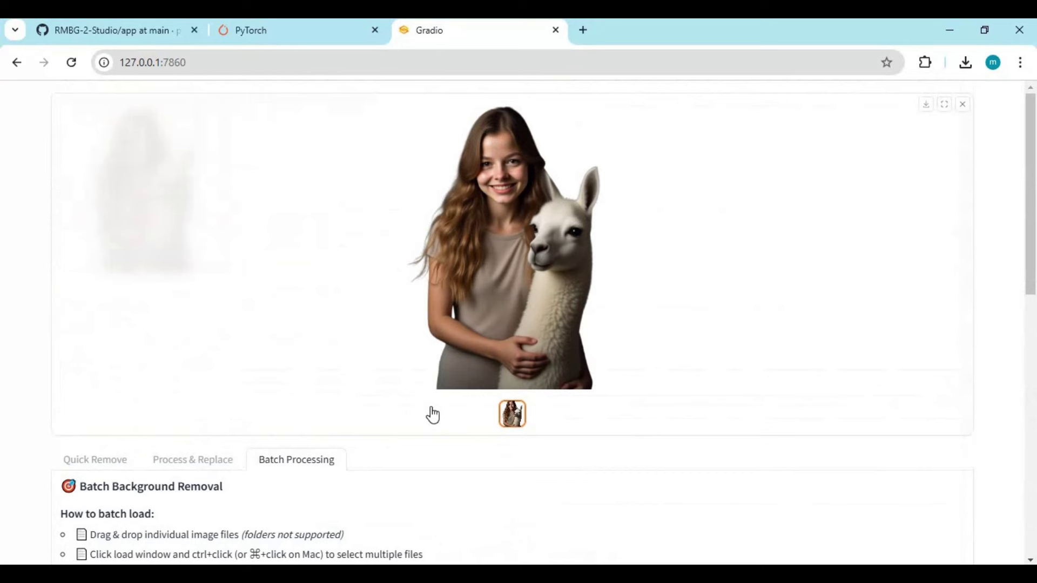
Return to Quick Remove and bring the llama's Input Image and Before/After panels into view.
left_click(87, 460)
scroll(539, 366, "down", 4)
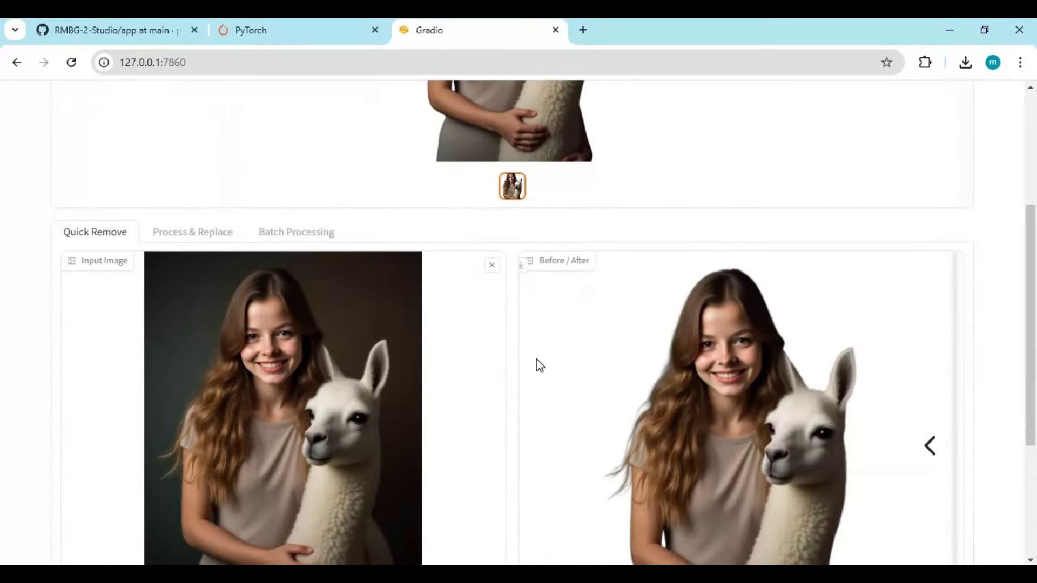